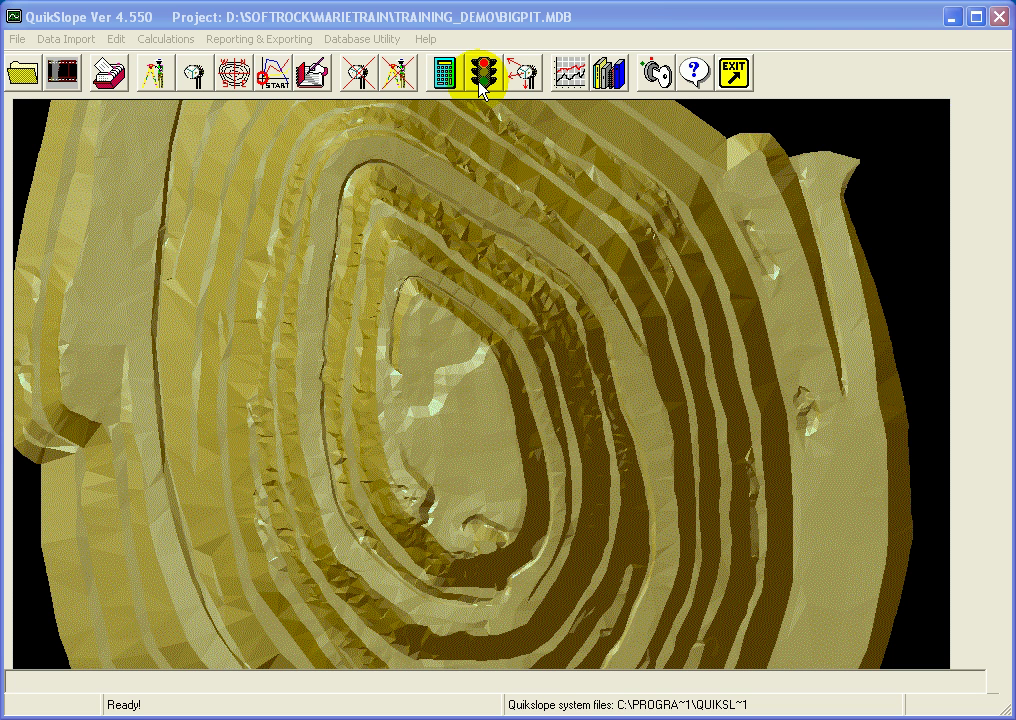
Step: Add a new control point named Ref10130 to the survey control database
{"action": "left_click", "coordinate": [153, 41]}
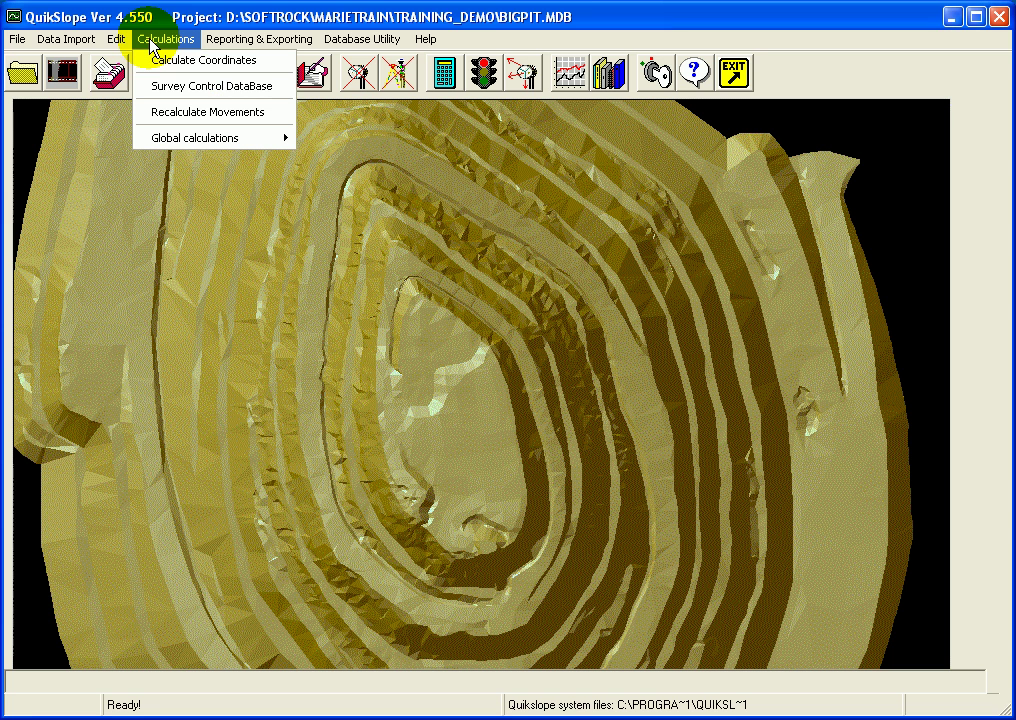
{"action": "left_click", "coordinate": [190, 97]}
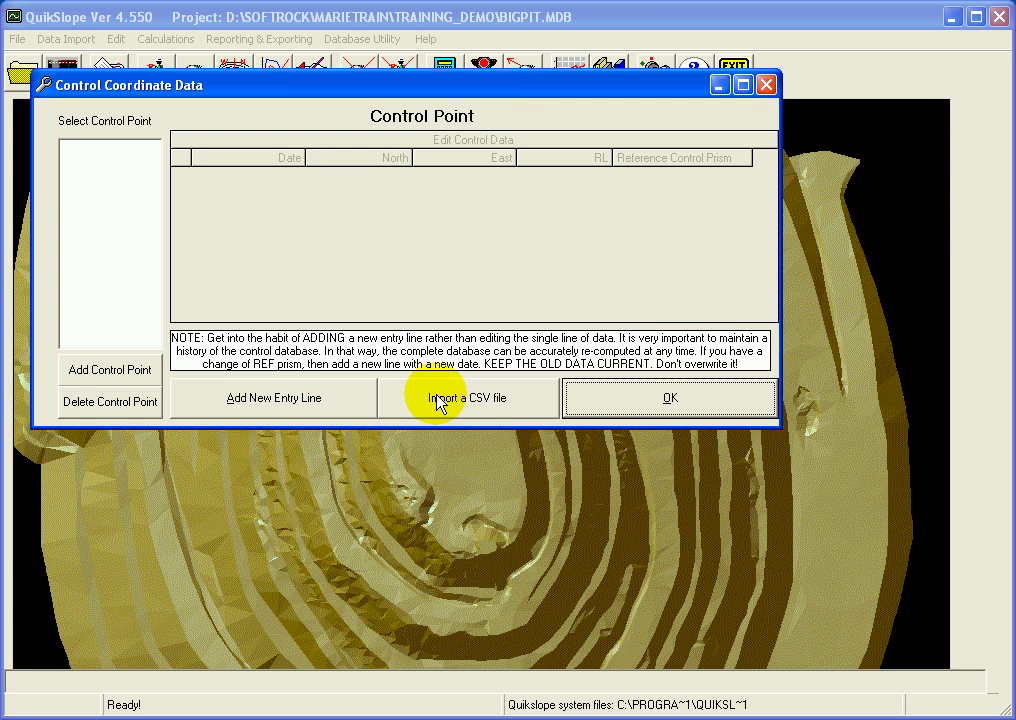
{"action": "left_click", "coordinate": [136, 378]}
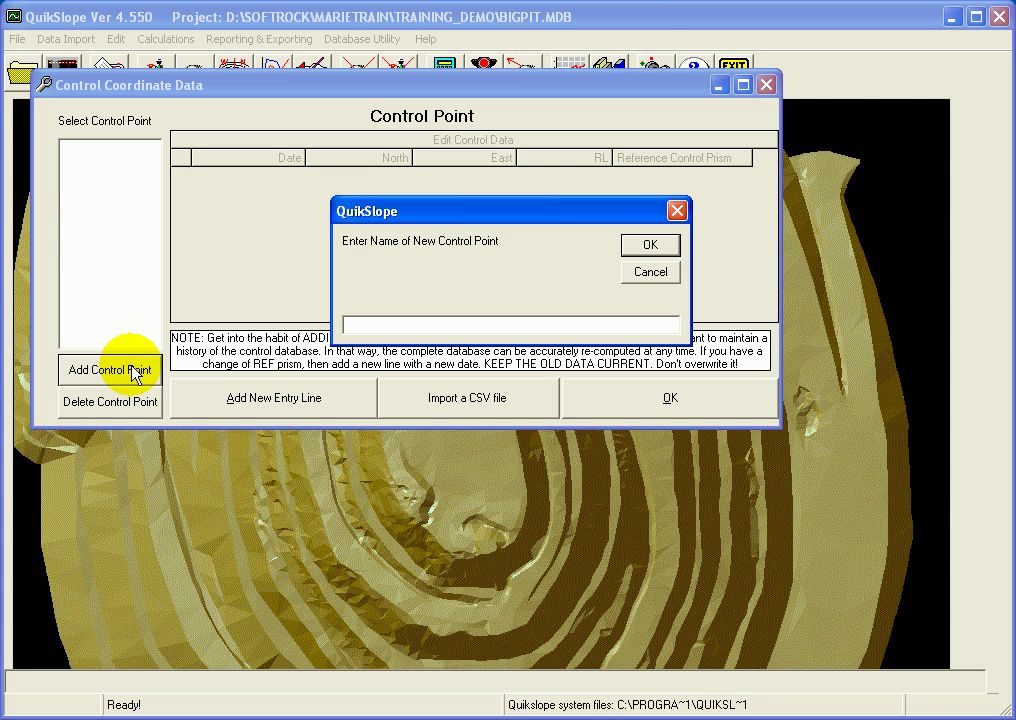
{"action": "type", "text": "Ref10130"}
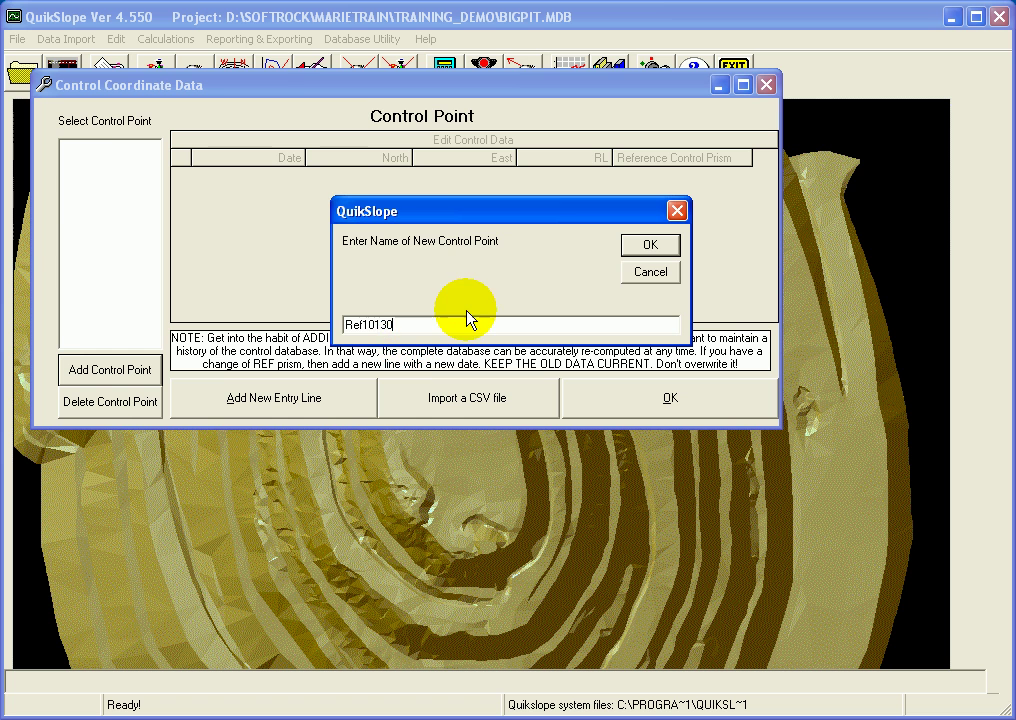
{"action": "left_click", "coordinate": [647, 245]}
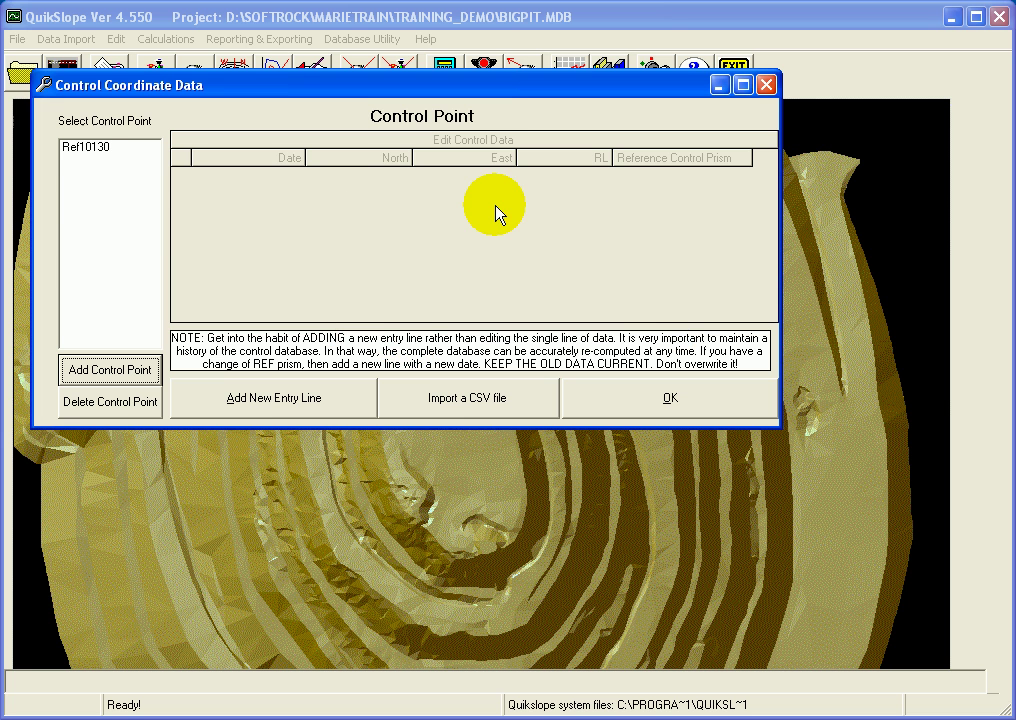
Step: Add a new entry line to control point Ref10130 and open its date for editing
{"action": "left_click", "coordinate": [92, 150]}
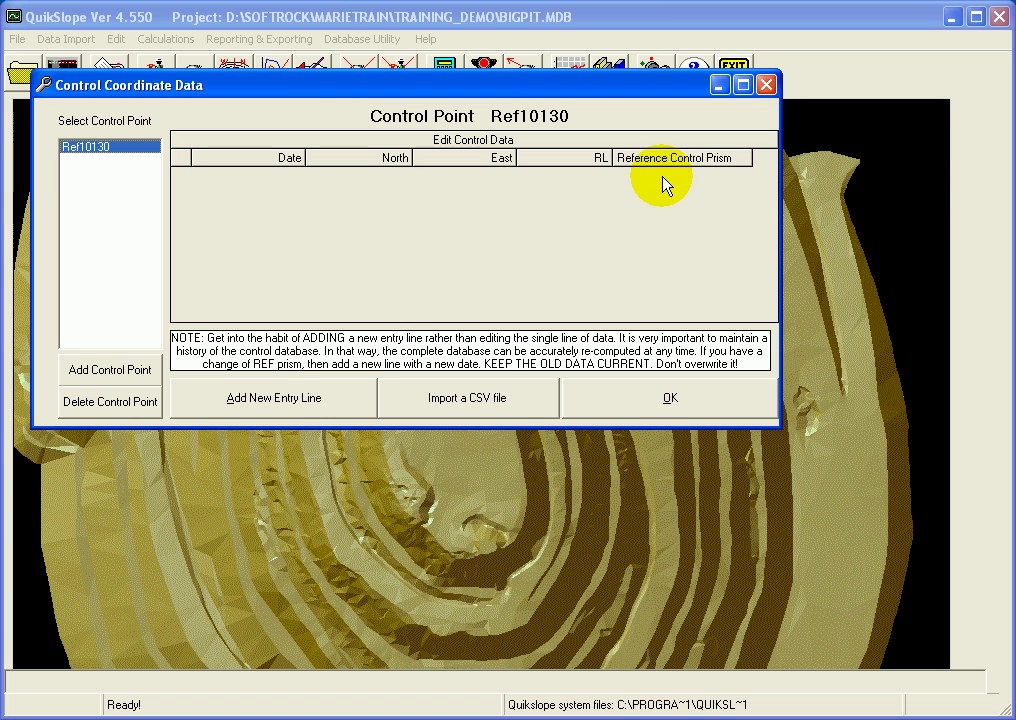
{"action": "left_click", "coordinate": [306, 399]}
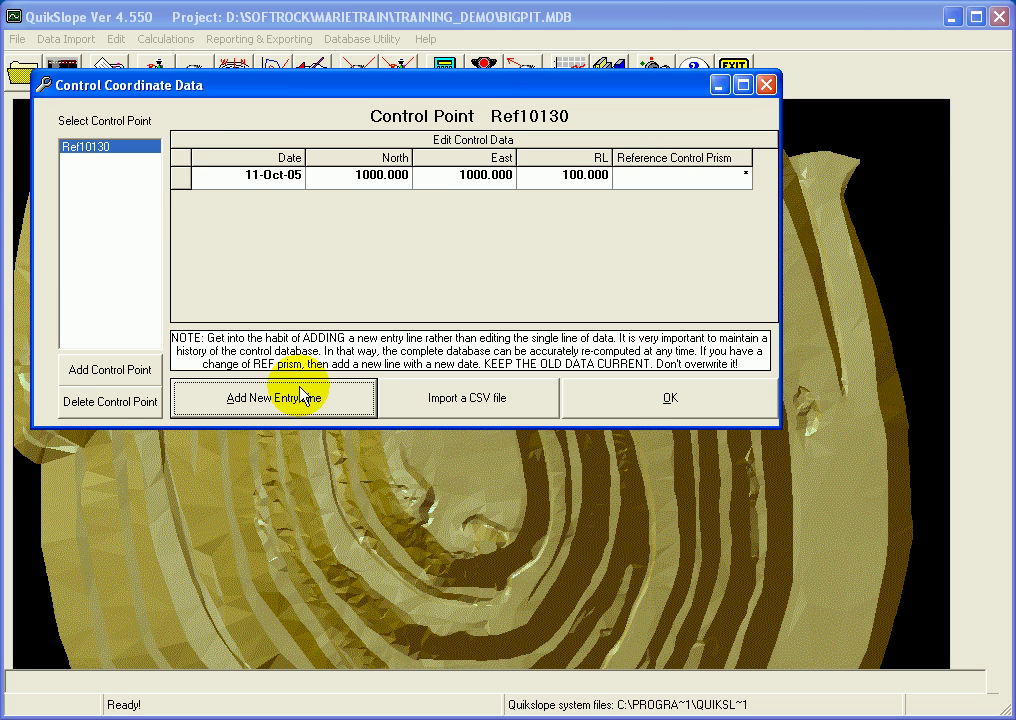
{"action": "left_click", "coordinate": [209, 175]}
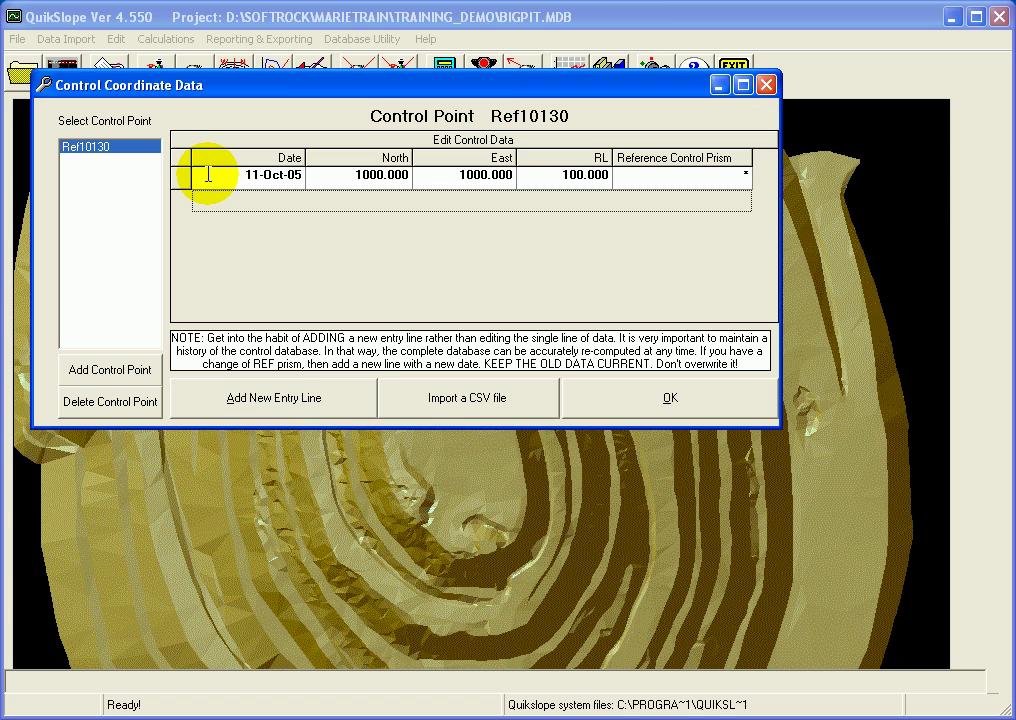
{"action": "left_click", "coordinate": [209, 175]}
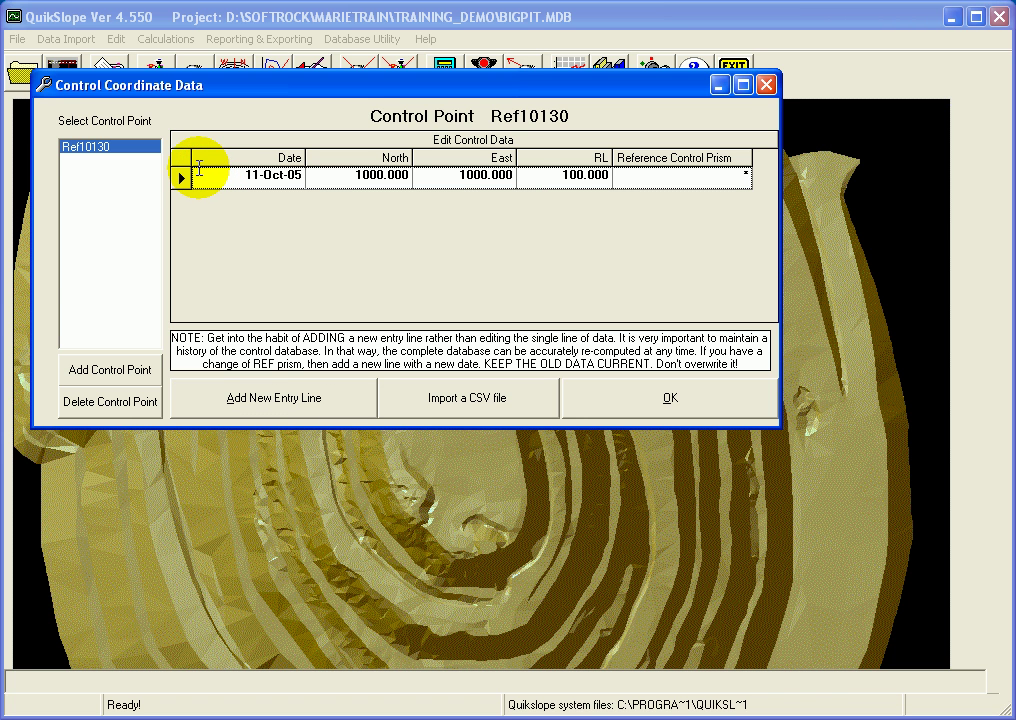
{"action": "left_click", "coordinate": [199, 168]}
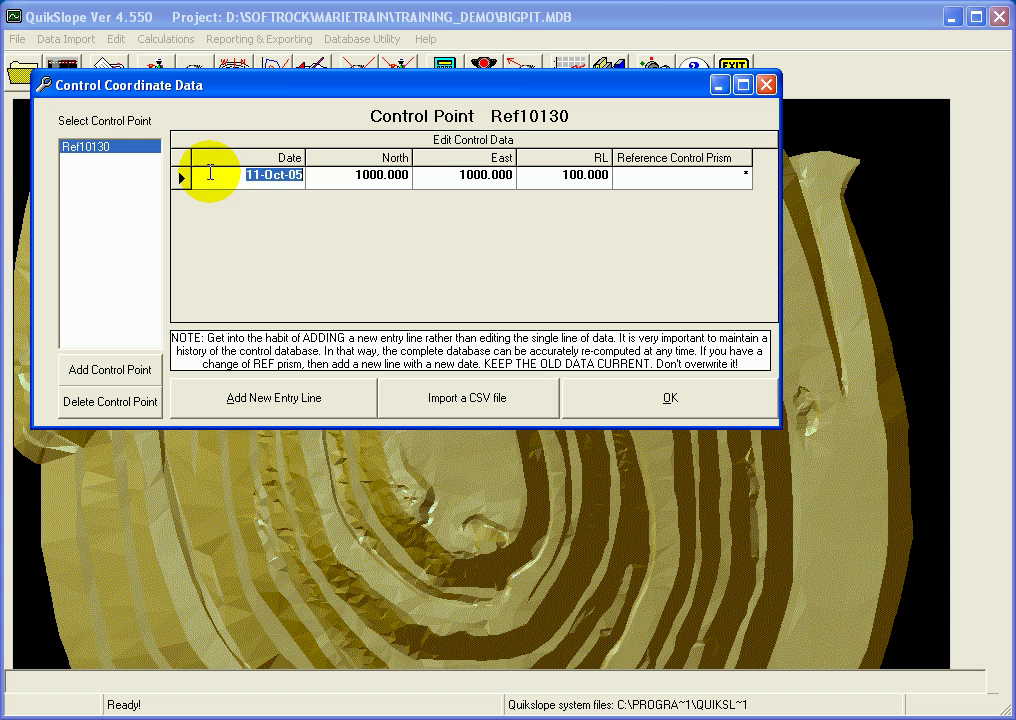
Step: Fill in the Ref10130 entry with North 44560, East 10568.22, RL 375 and reference control prism "ref prism"
{"action": "key", "text": "Tab"}
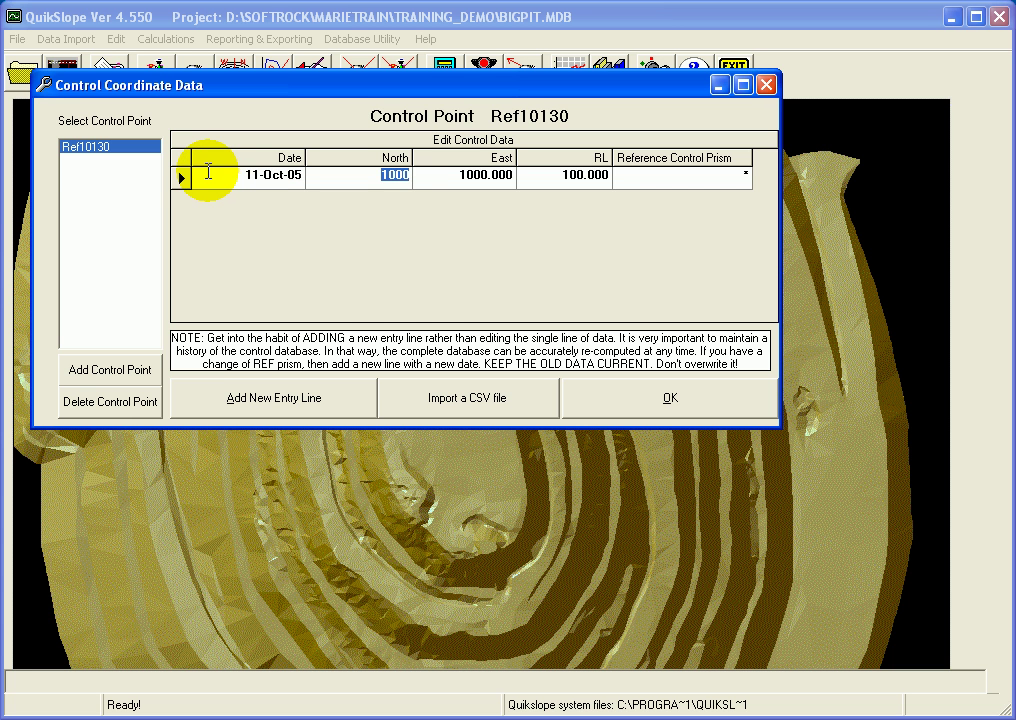
{"action": "type", "text": "44560"}
{"action": "key", "text": "Tab"}
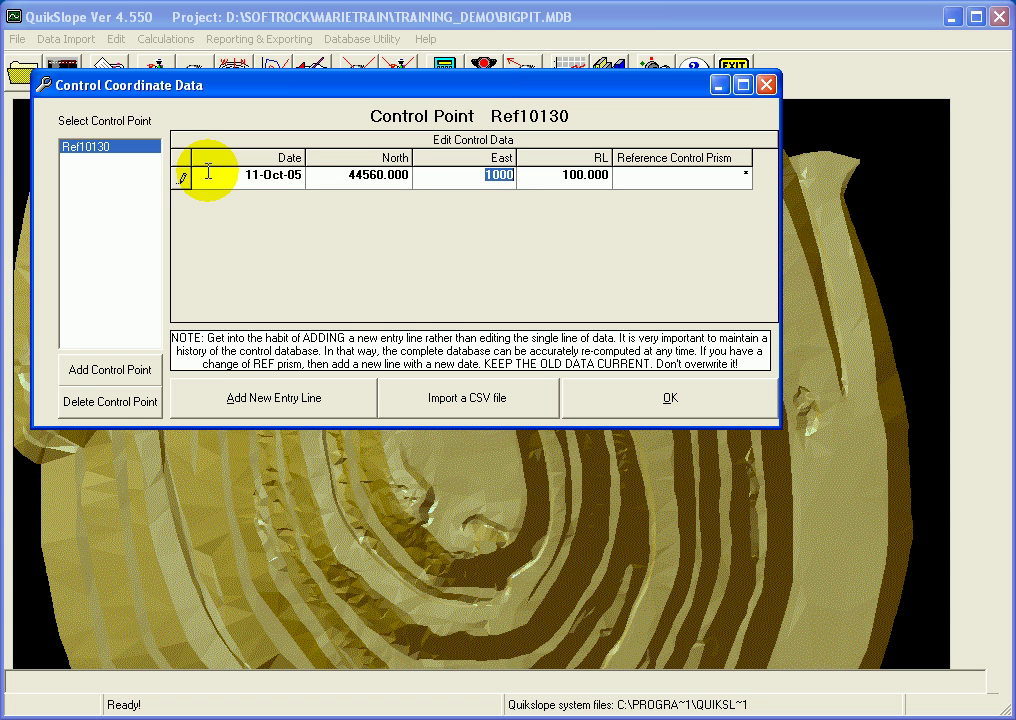
{"action": "type", "text": "10568.22"}
{"action": "key", "text": "Tab"}
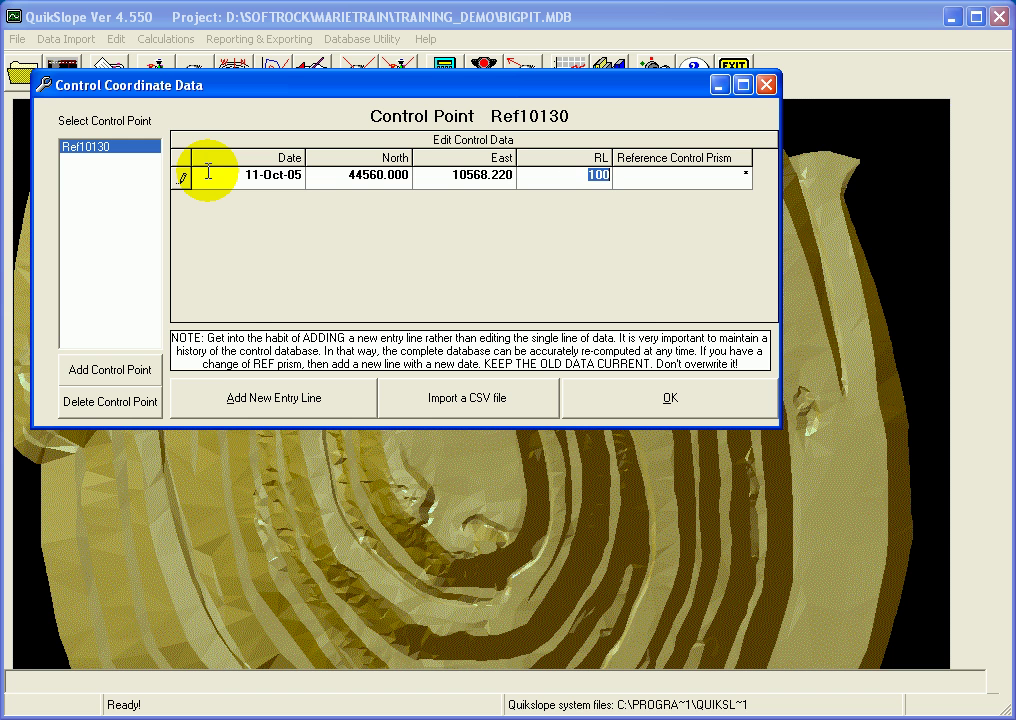
{"action": "type", "text": "375"}
{"action": "key", "text": "Tab"}
{"action": "type", "text": "ref pr"}
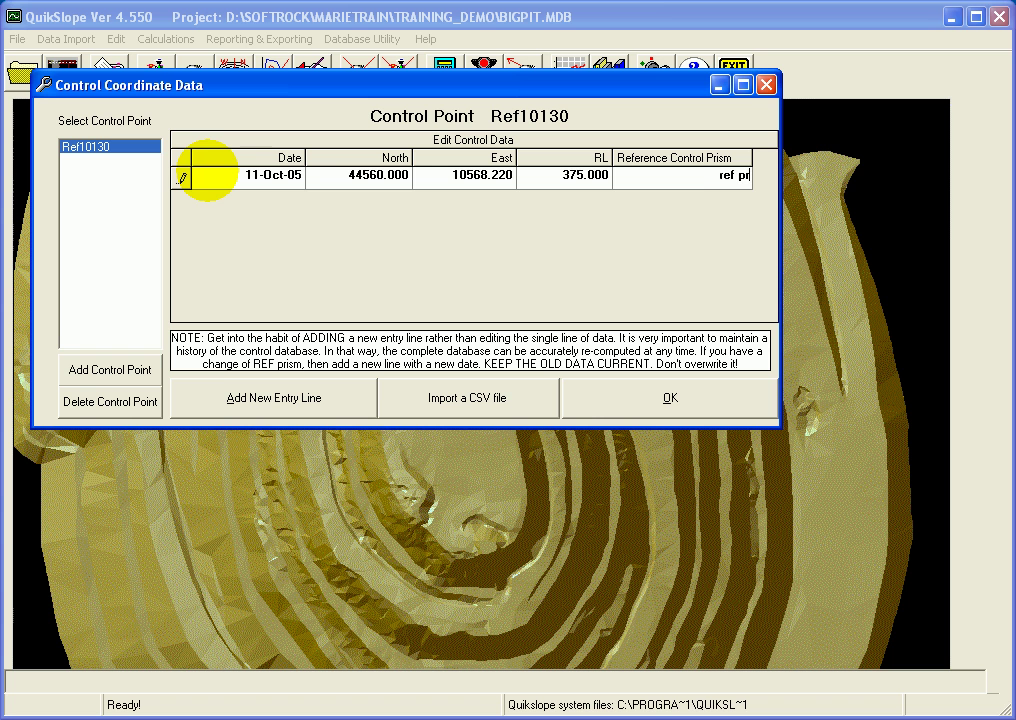
{"action": "type", "text": "ism"}
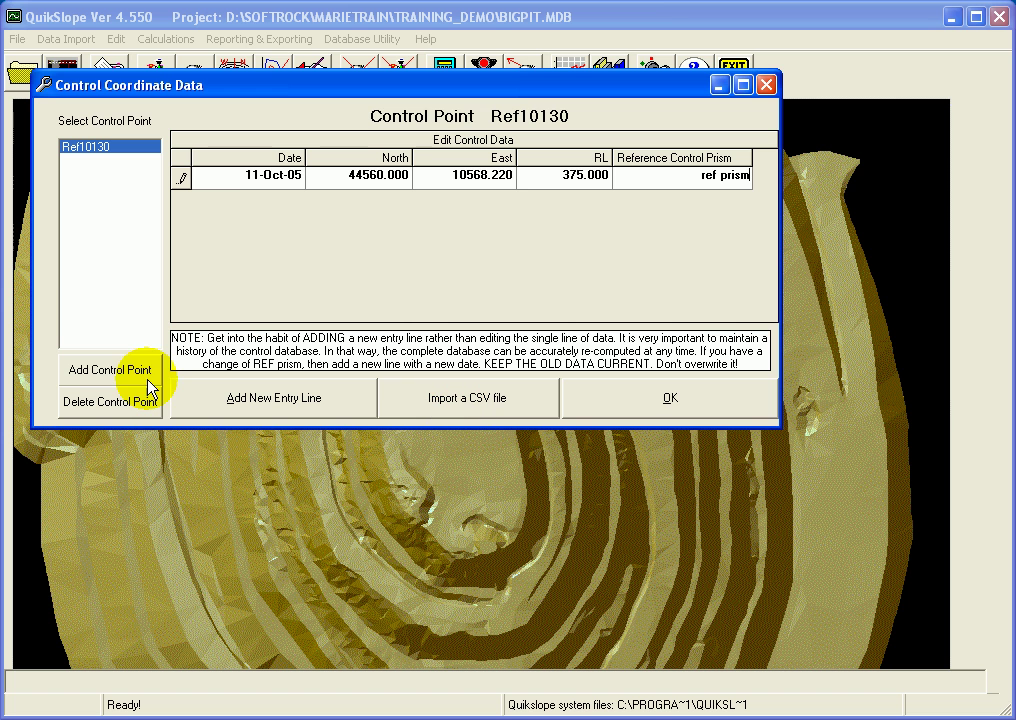
Step: Add a second control point named 10120 and create a new entry line for it
{"action": "left_click", "coordinate": [111, 368]}
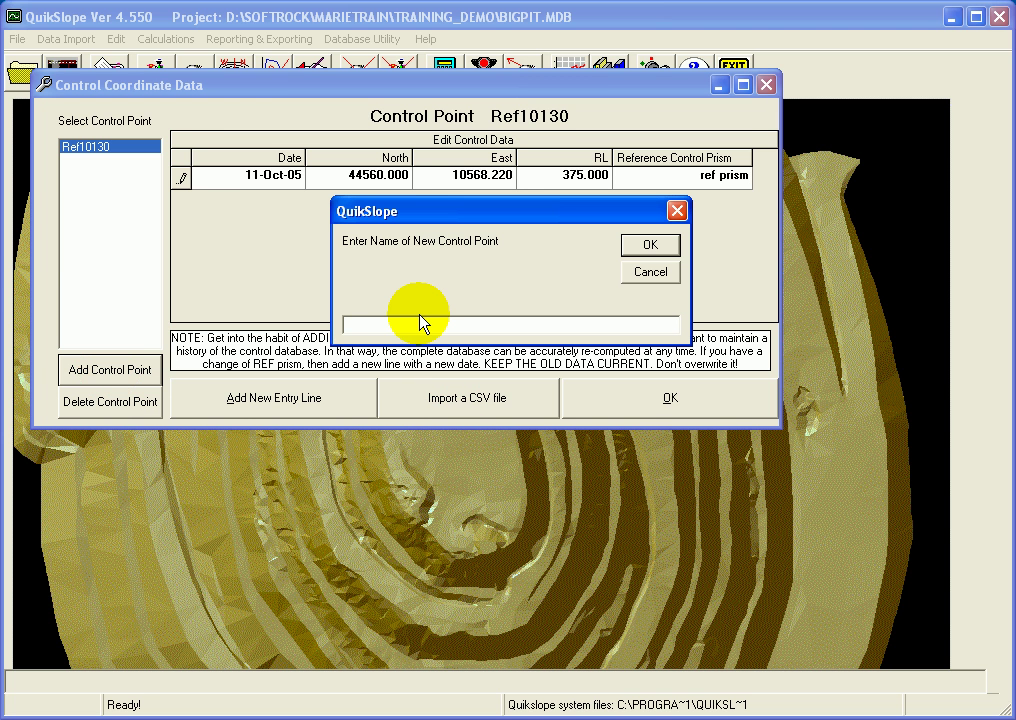
{"action": "type", "text": "10120"}
{"action": "left_click", "coordinate": [632, 246]}
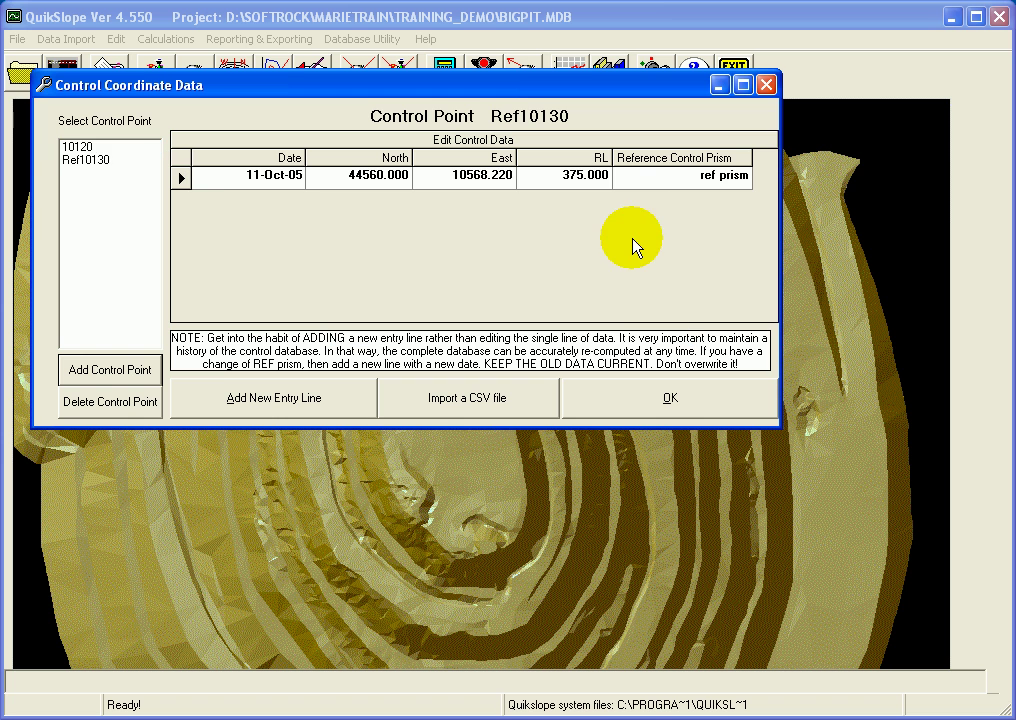
{"action": "left_click", "coordinate": [80, 147]}
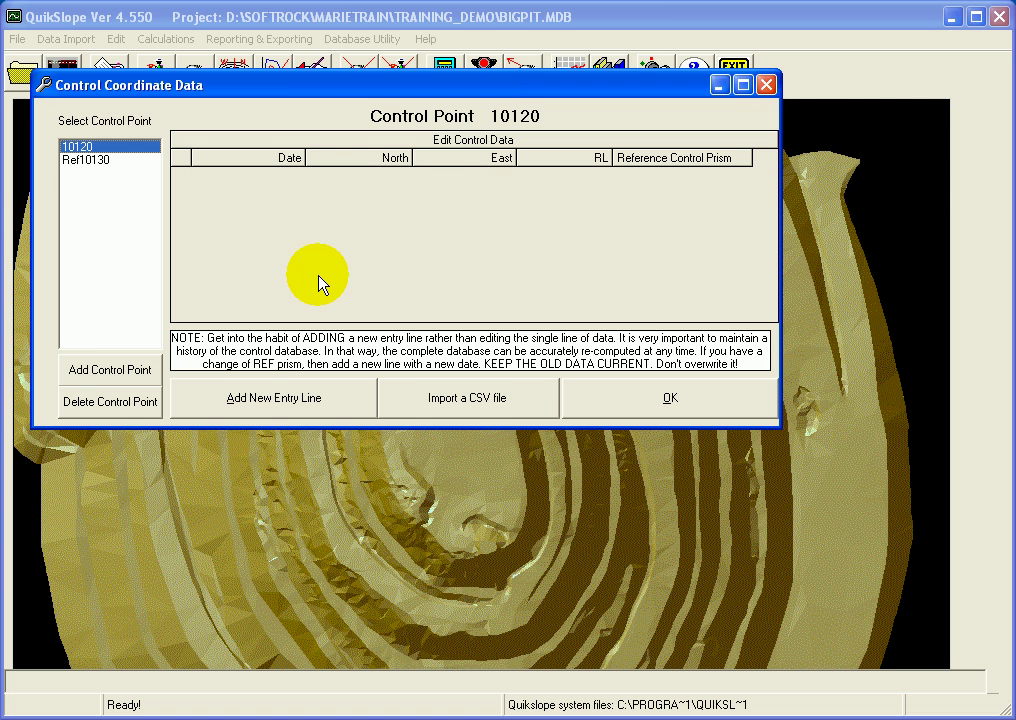
{"action": "left_click", "coordinate": [268, 400]}
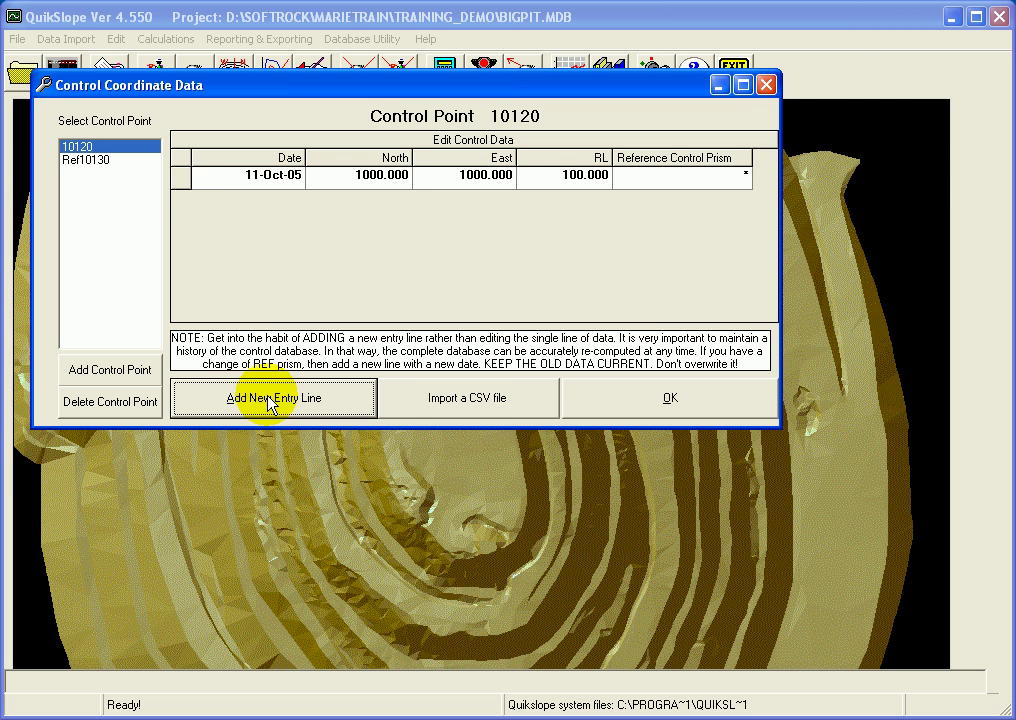
Step: Fill in the 10120 entry with North 444000, East 10640, RL 481 and reference control prism Ref10130
{"action": "left_click", "coordinate": [246, 169]}
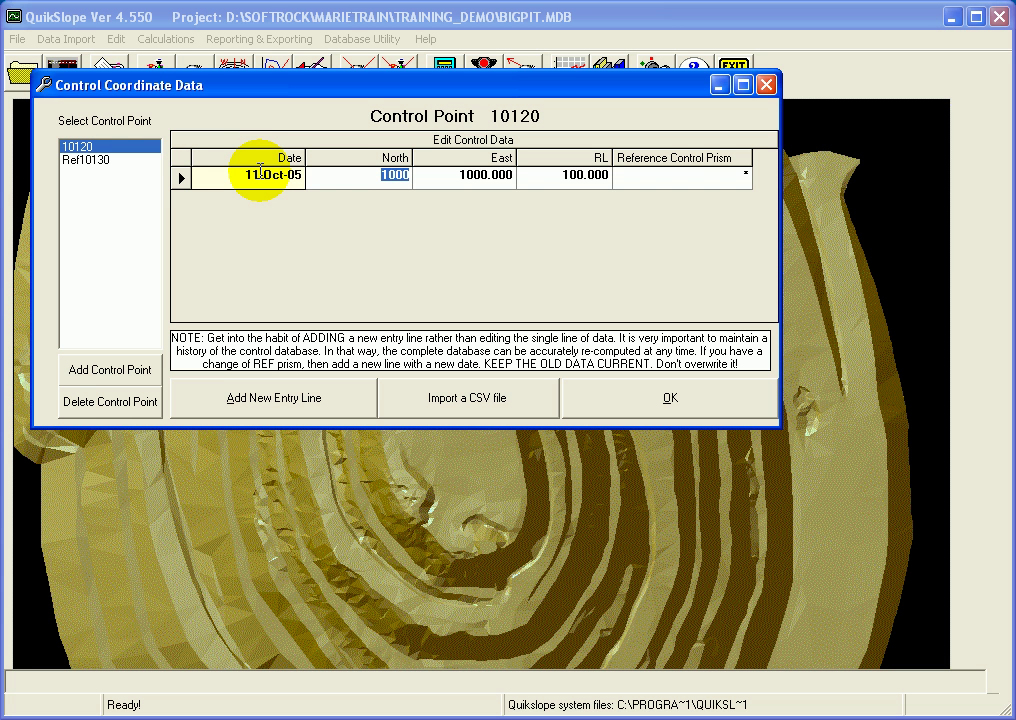
{"action": "type", "text": "444"}
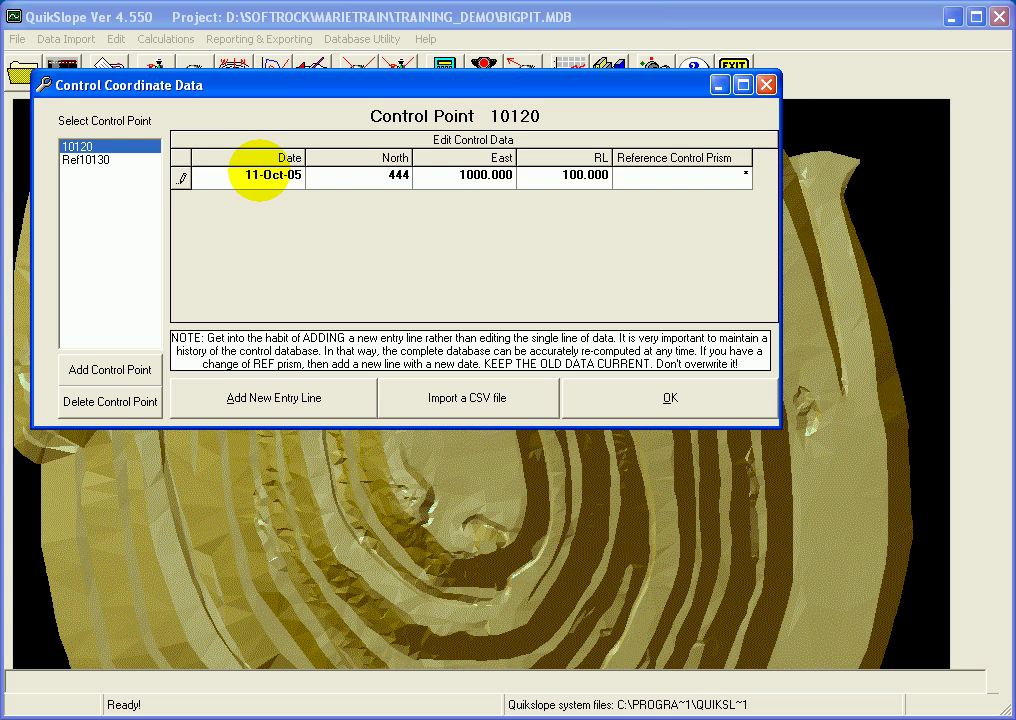
{"action": "type", "text": "000"}
{"action": "key", "text": "Tab"}
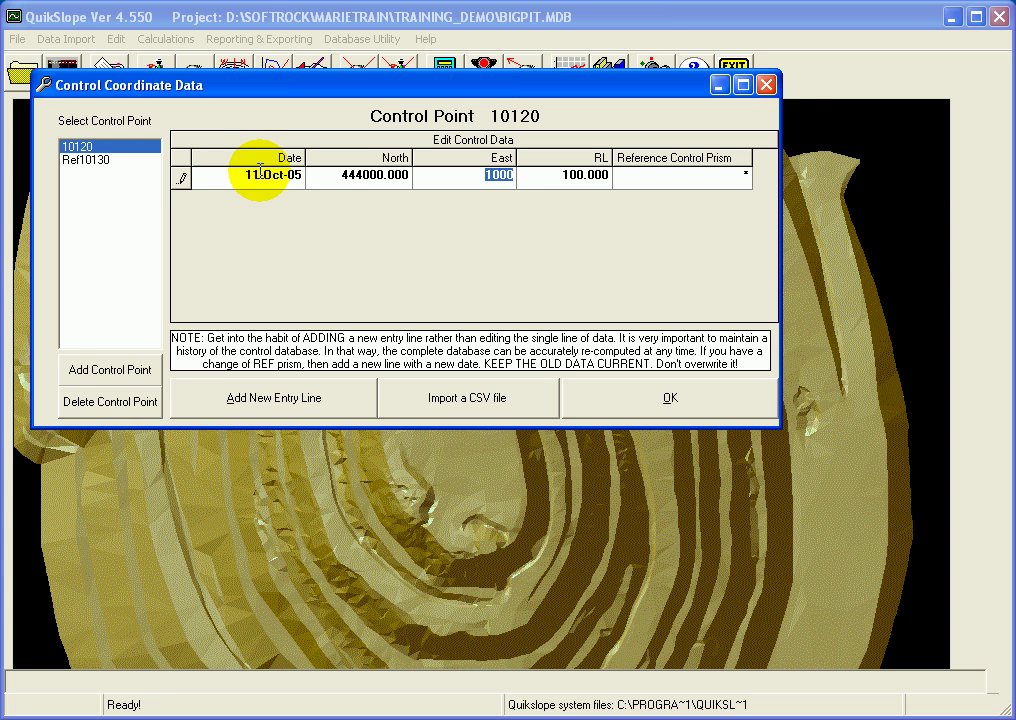
{"action": "type", "text": "10640."}
{"action": "key", "text": "Tab"}
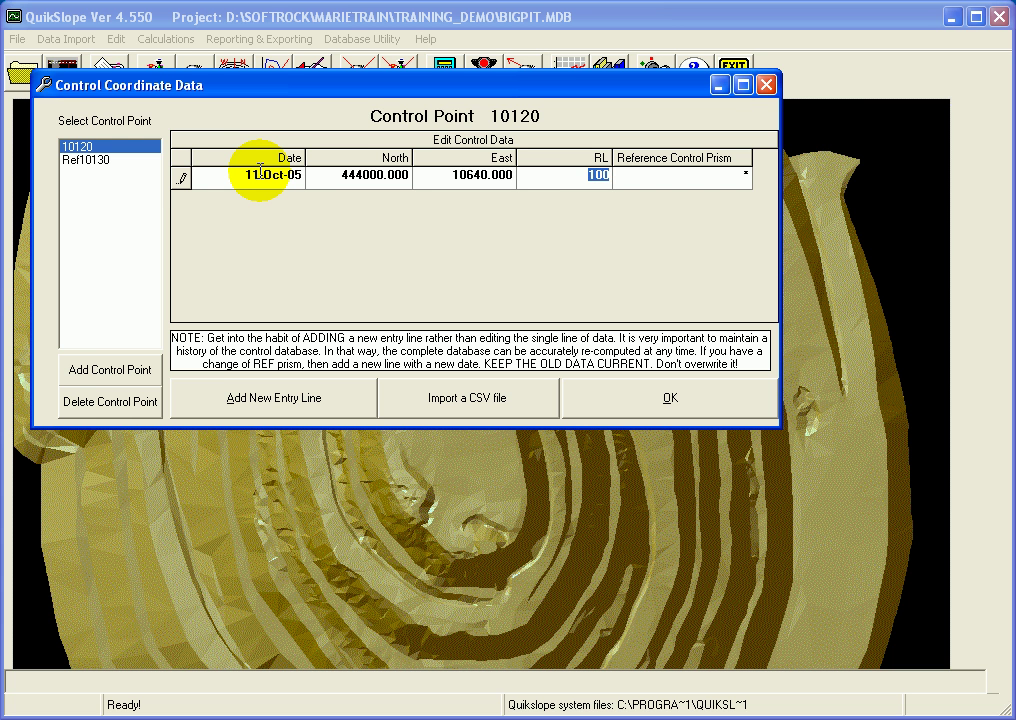
{"action": "type", "text": "481"}
{"action": "key", "text": "Tab"}
{"action": "type", "text": "Ref1"}
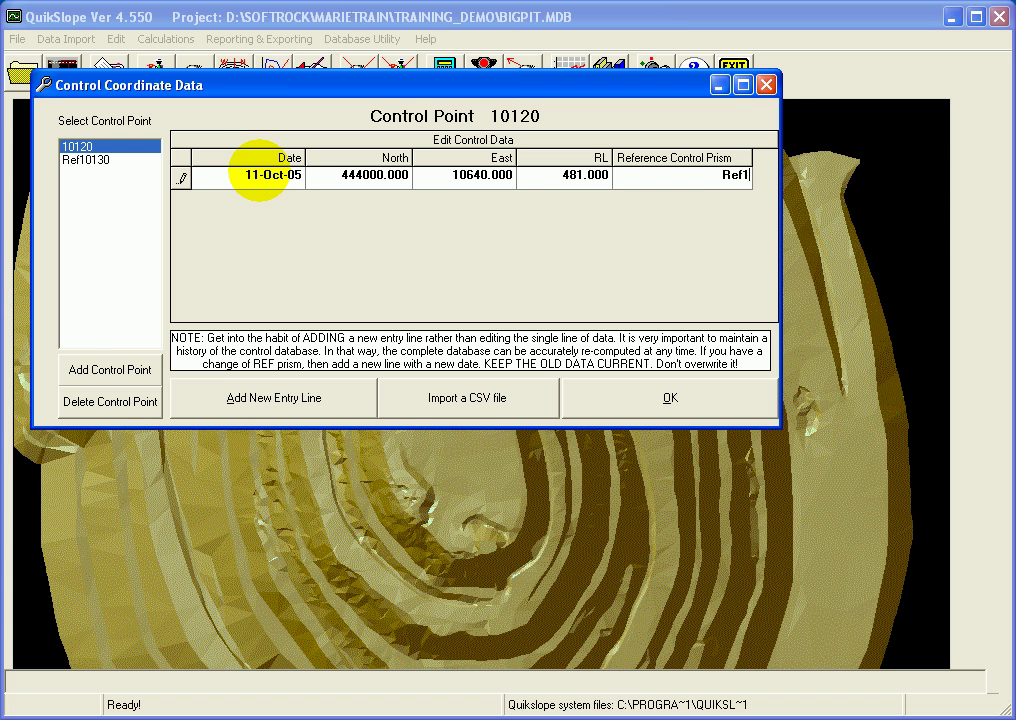
{"action": "type", "text": "0130"}
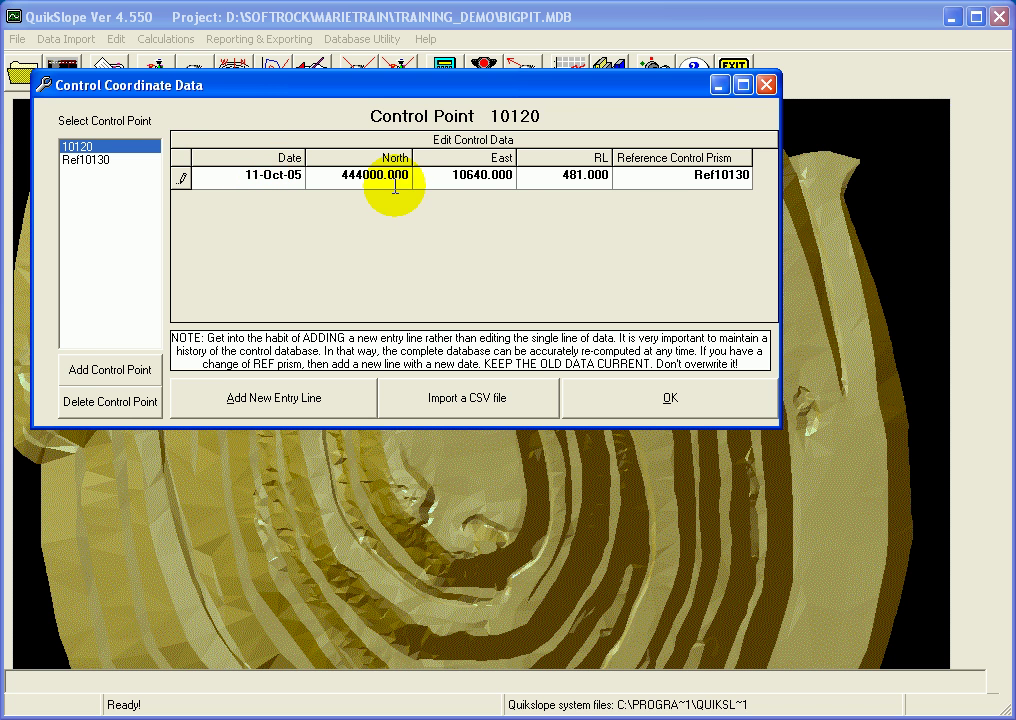
Step: Correct the North coordinate of control point 10120 to 44400.000 and accept the control coordinate data
{"action": "left_click", "coordinate": [358, 172]}
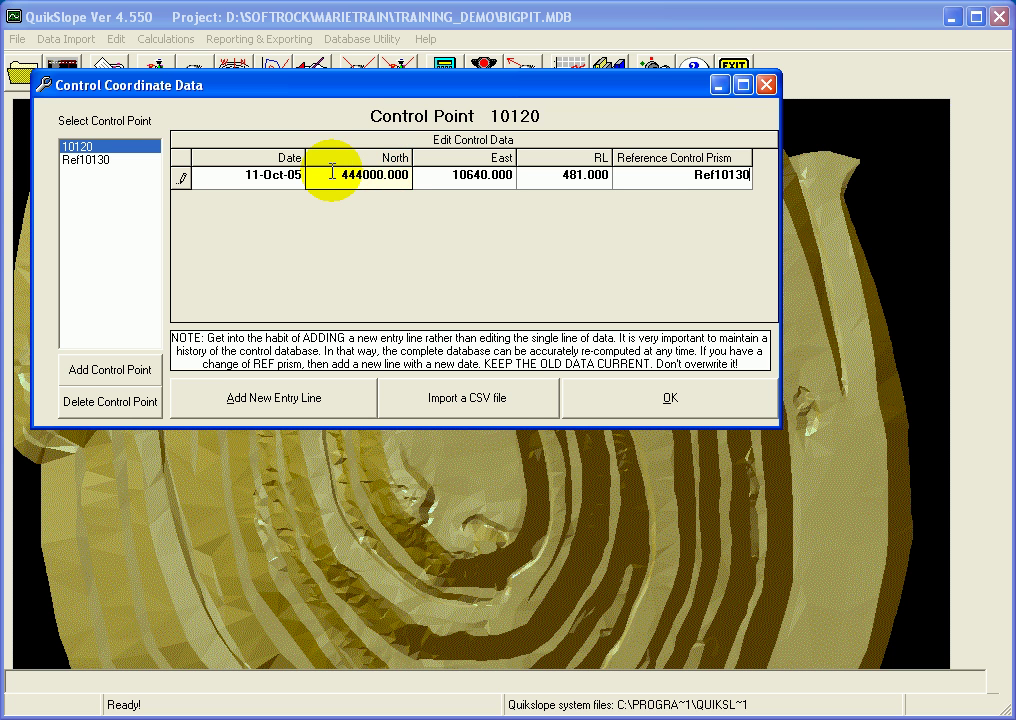
{"action": "key", "text": "BackSpace"}
{"action": "key", "text": "BackSpace"}
{"action": "key", "text": "BackSpace"}
{"action": "key", "text": "BackSpace"}
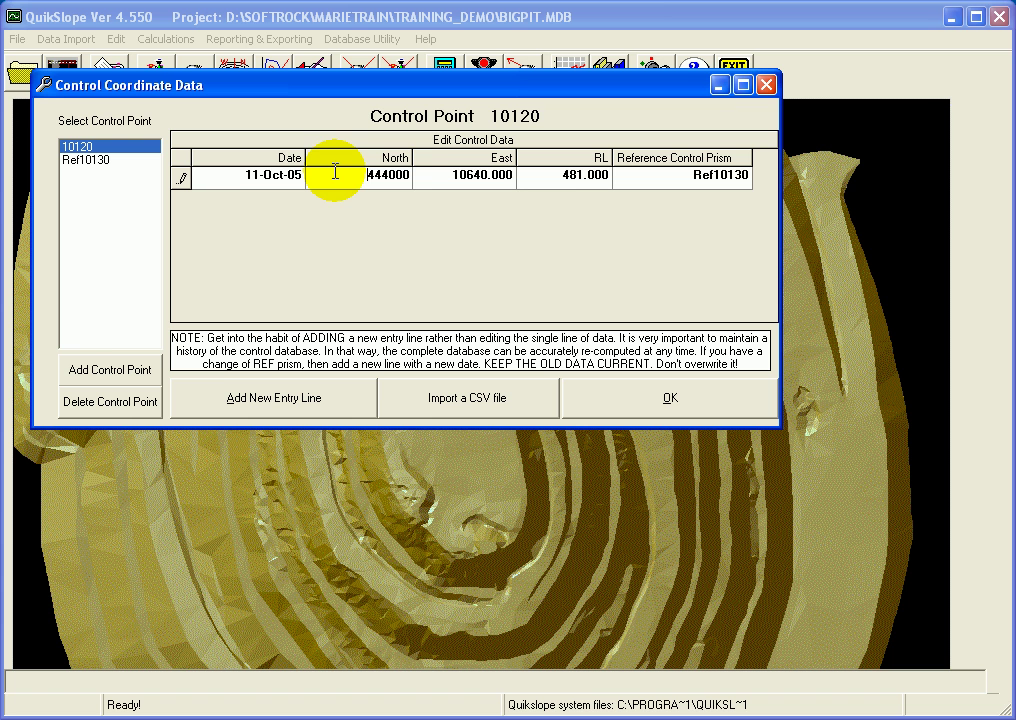
{"action": "left_click_drag", "start_coordinate": [335, 172], "coordinate": [406, 174]}
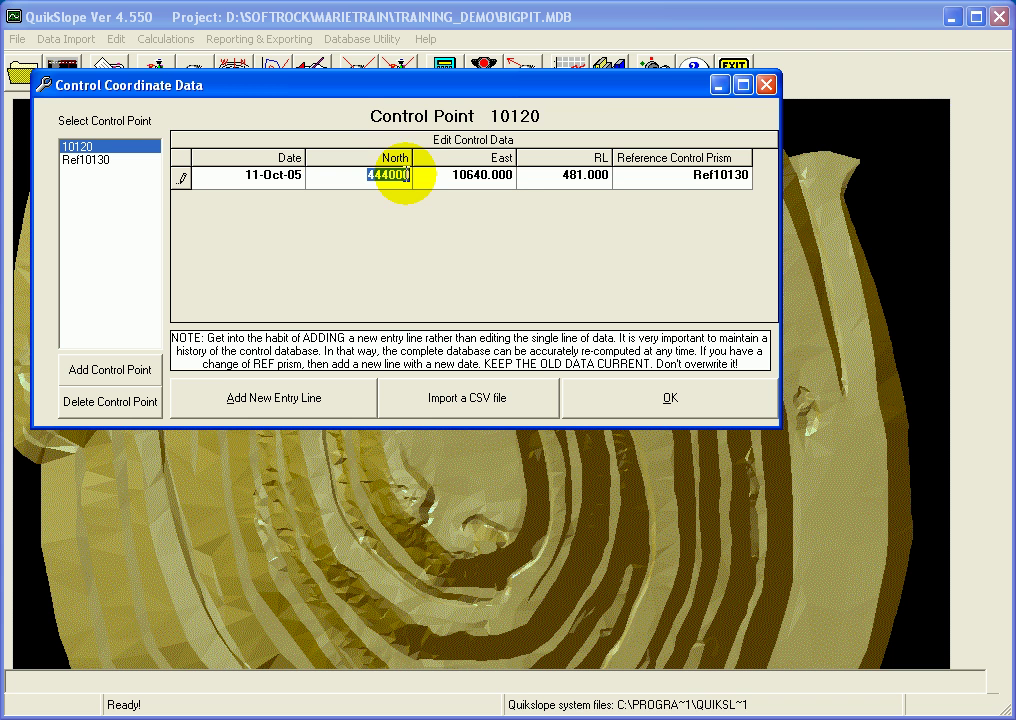
{"action": "key", "text": "Delete"}
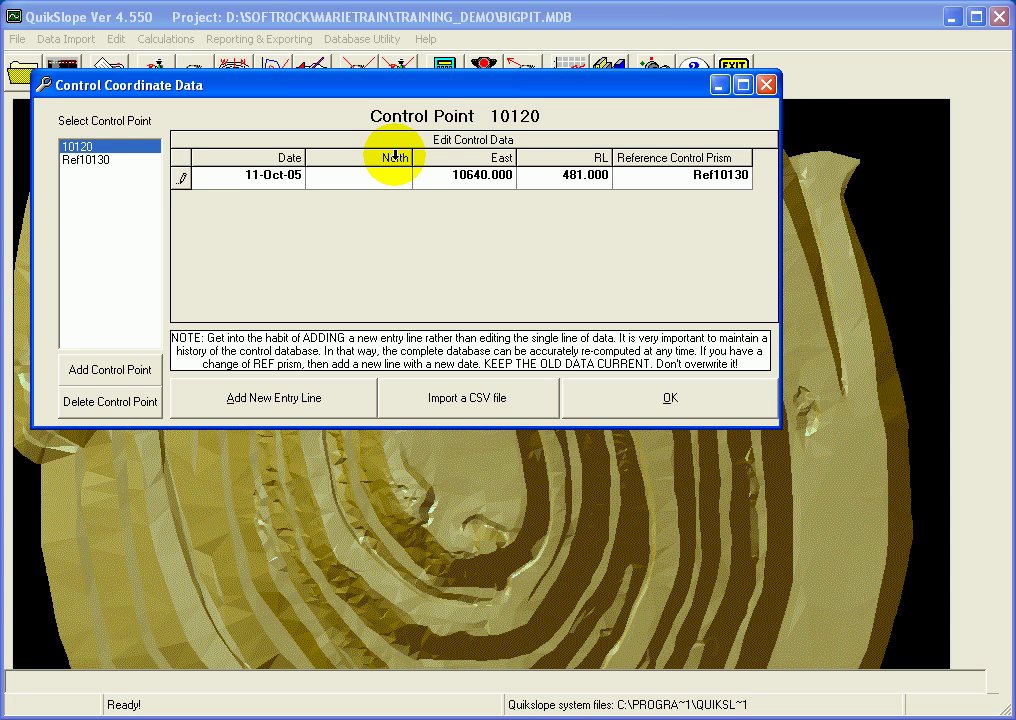
{"action": "type", "text": "44400.000"}
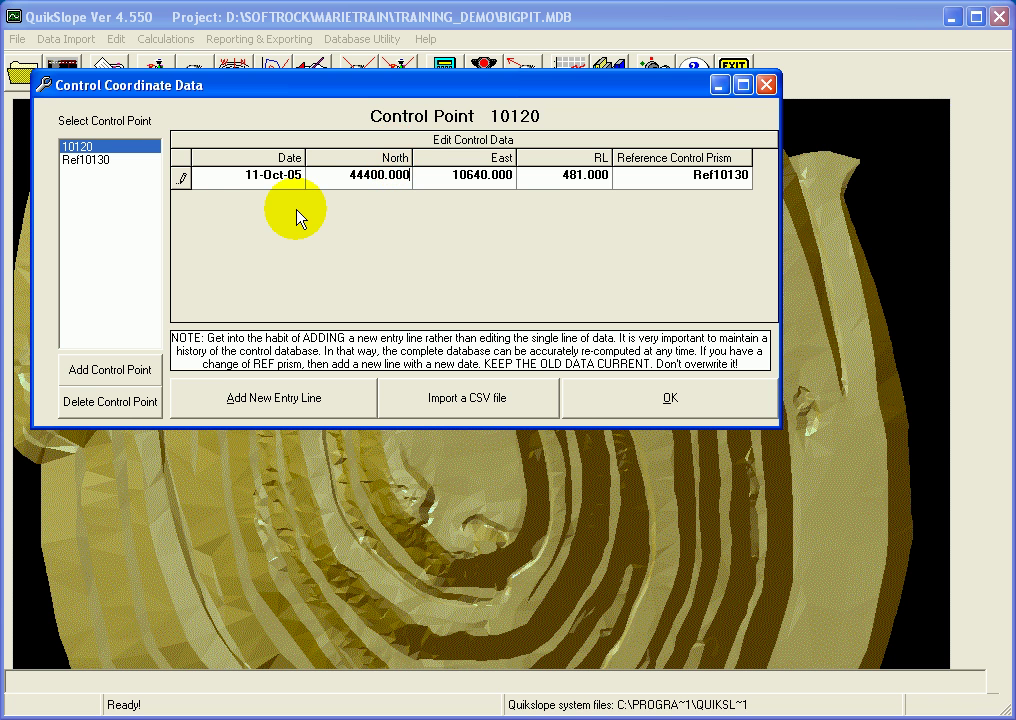
{"action": "left_click", "coordinate": [180, 177]}
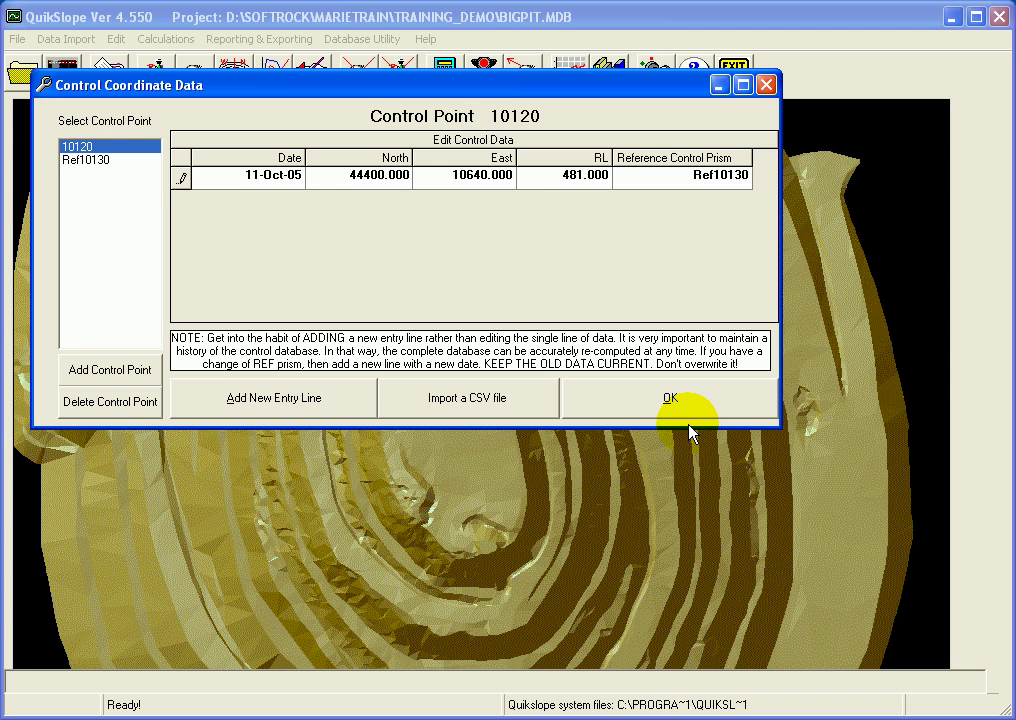
{"action": "left_click", "coordinate": [617, 400]}
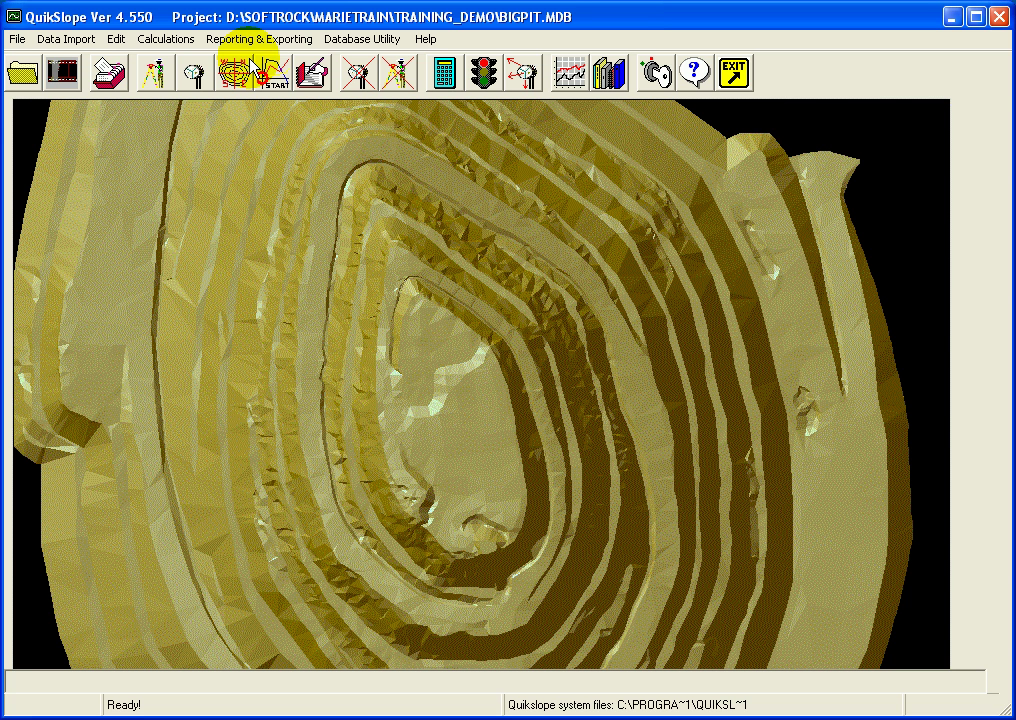
Step: Reopen the control coordinate data and display the entries of control point 10120
{"action": "left_click", "coordinate": [481, 75]}
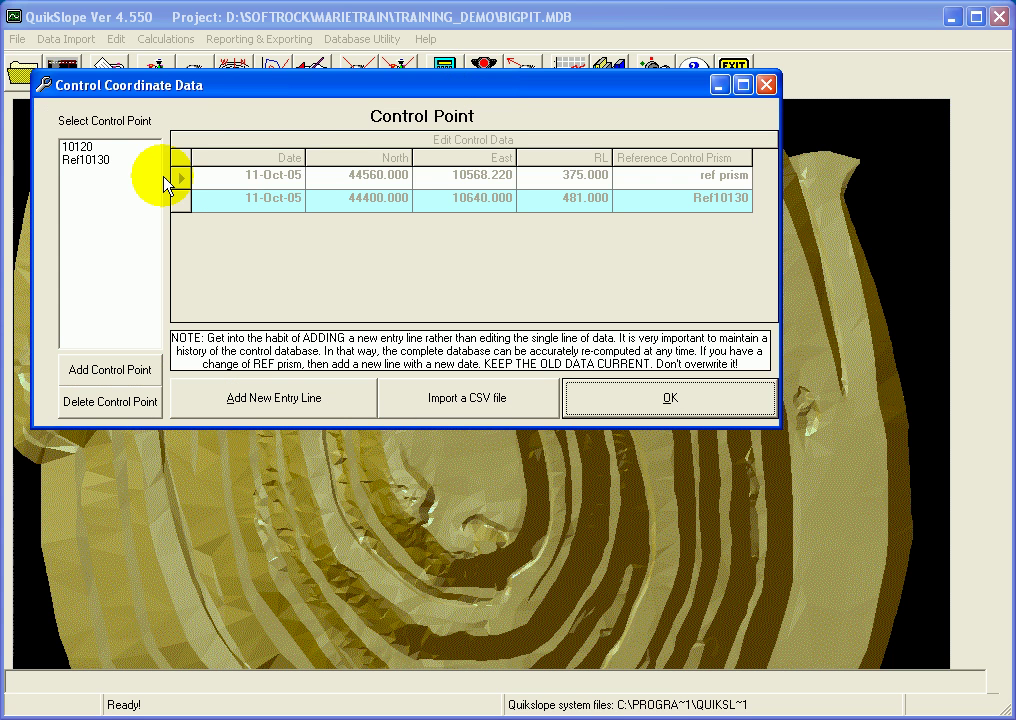
{"action": "left_click", "coordinate": [85, 147]}
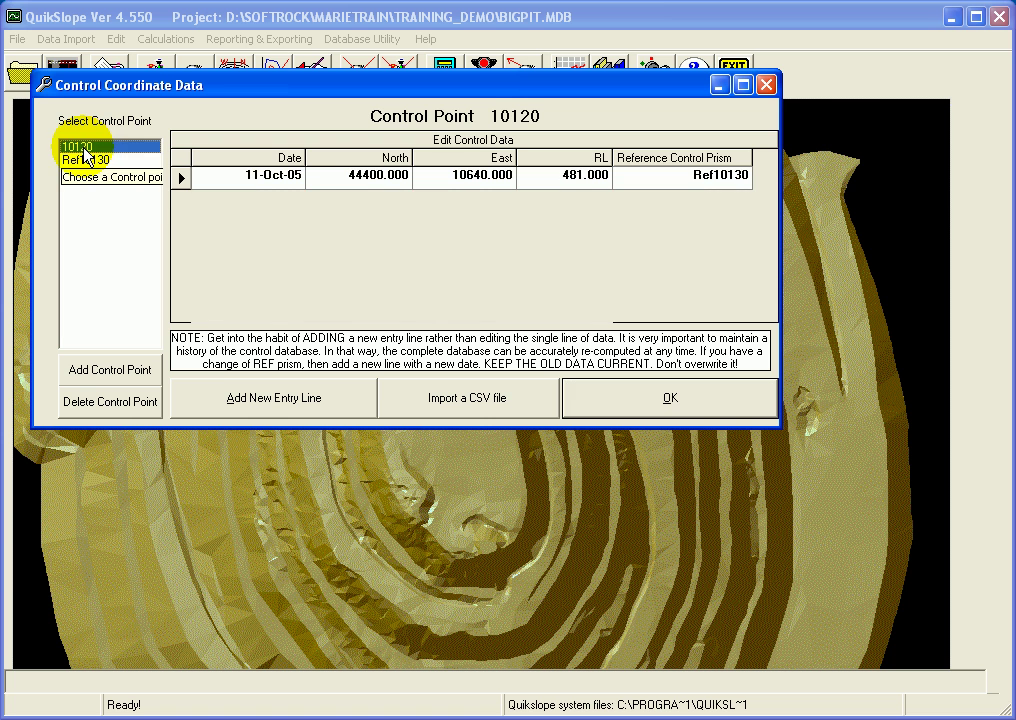
Step: Overwrite the North coordinate of control point 10120 with 45000.000
{"action": "left_click", "coordinate": [351, 178]}
{"action": "left_click", "coordinate": [363, 176]}
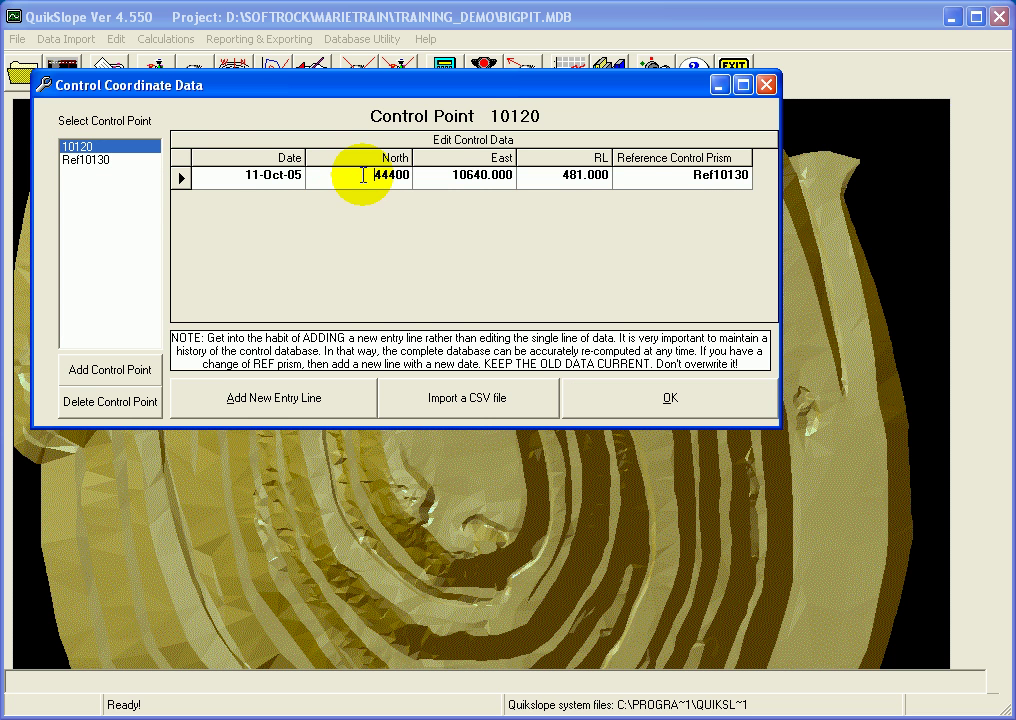
{"action": "type", "text": "45000."}
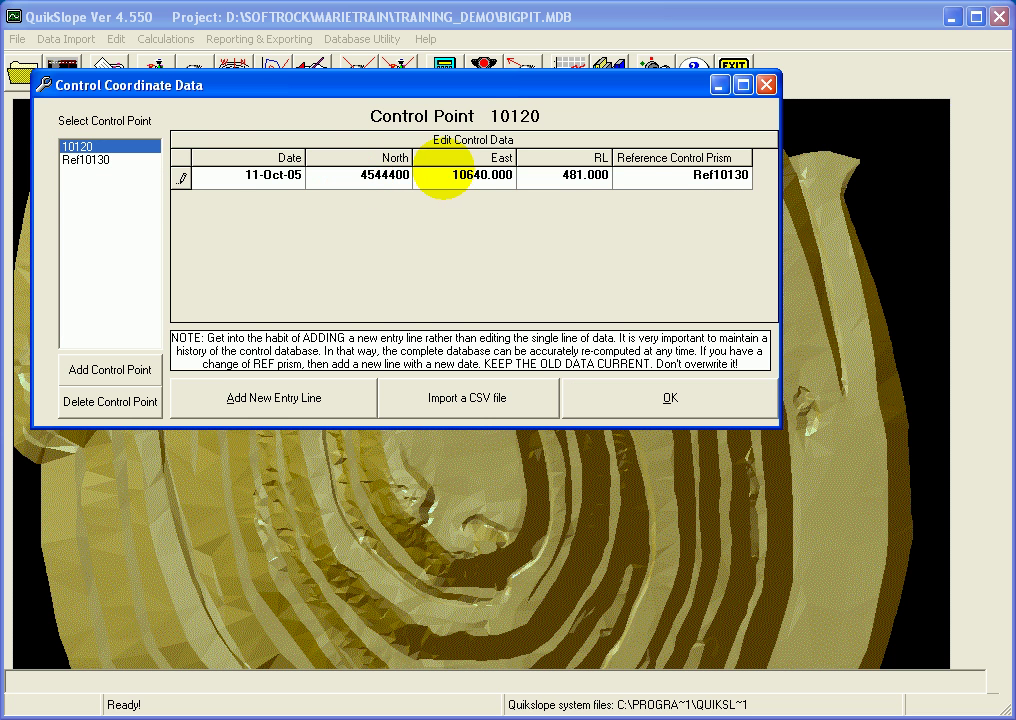
{"action": "type", "text": "000"}
{"action": "key", "text": "Delete"}
{"action": "key", "text": "Delete"}
{"action": "key", "text": "Delete"}
{"action": "key", "text": "Delete"}
{"action": "key", "text": "Delete"}
{"action": "left_click", "coordinate": [440, 176]}
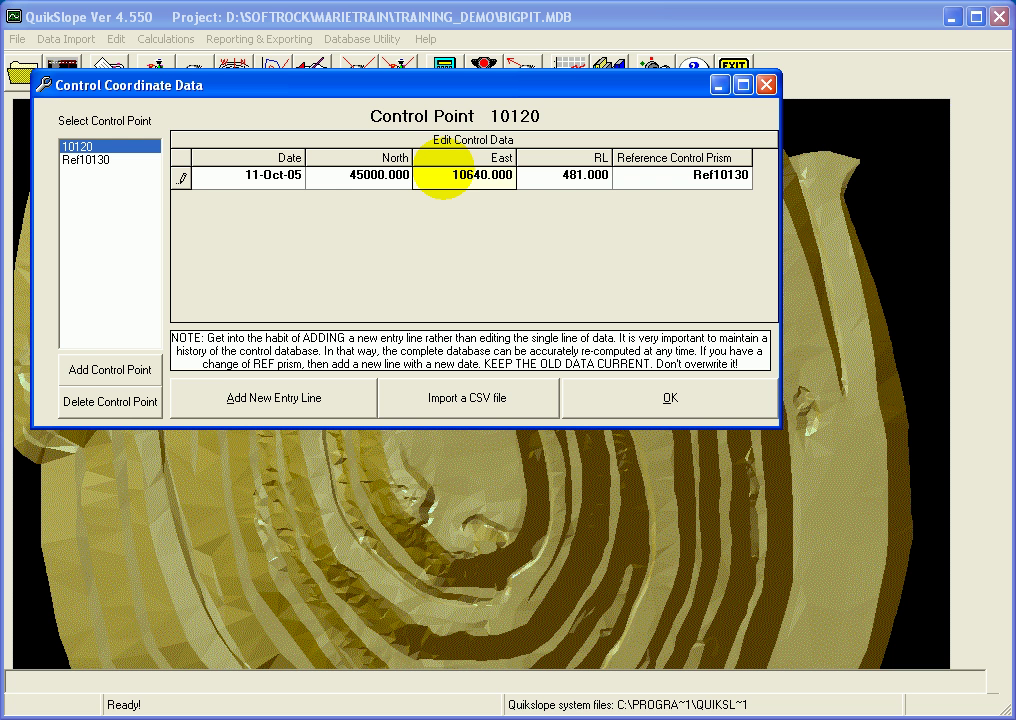
Step: Set the North coordinate of control point 10120 back to 44400.000 and check the entries of Ref10130 and 10120
{"action": "left_click", "coordinate": [395, 180]}
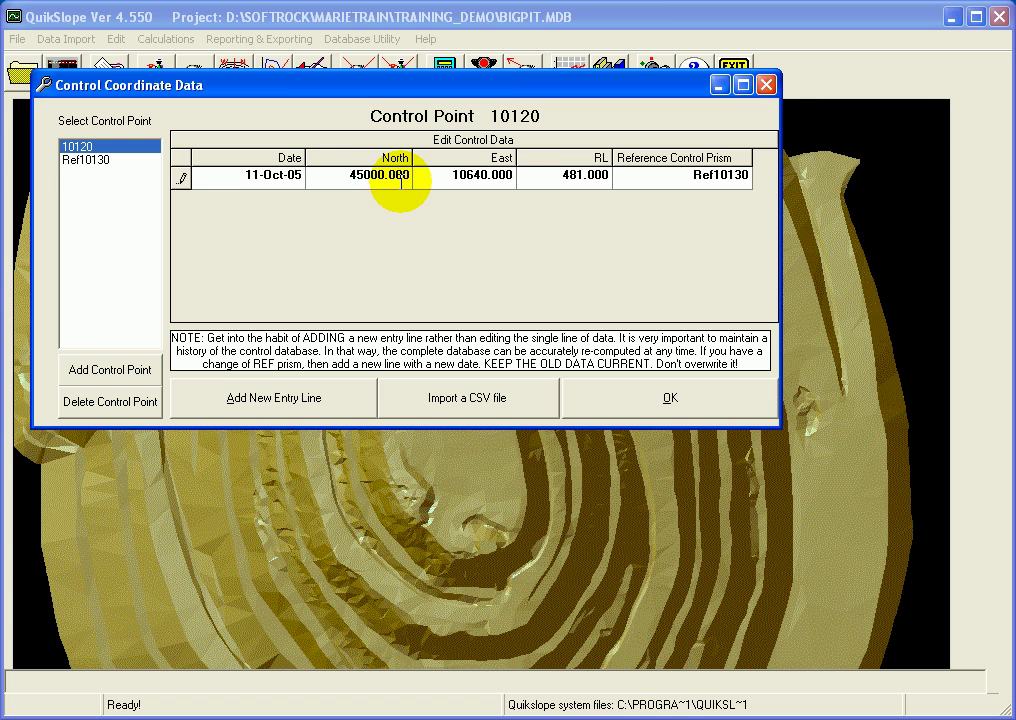
{"action": "left_click_drag", "start_coordinate": [344, 172], "coordinate": [409, 173]}
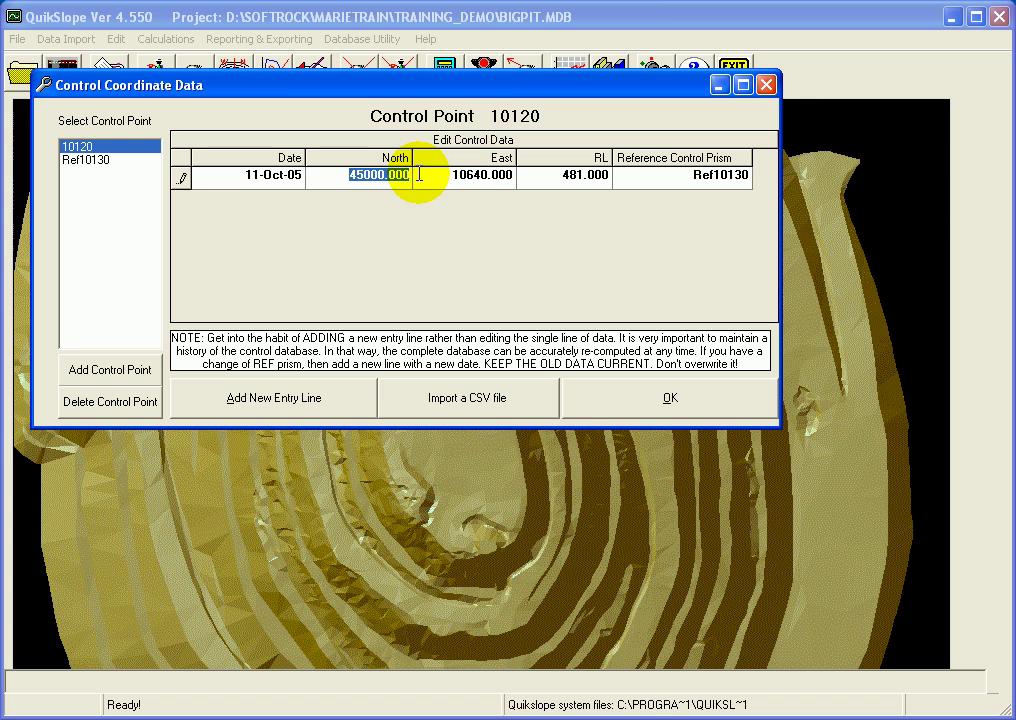
{"action": "left_click_drag", "start_coordinate": [349, 176], "coordinate": [408, 177]}
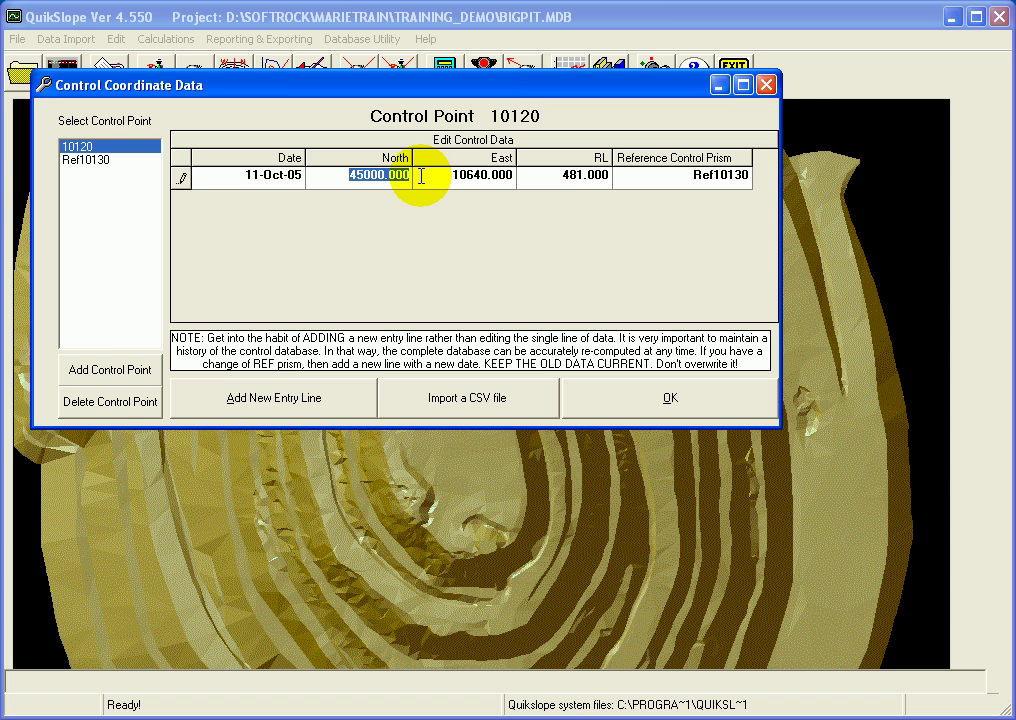
{"action": "type", "text": "4"}
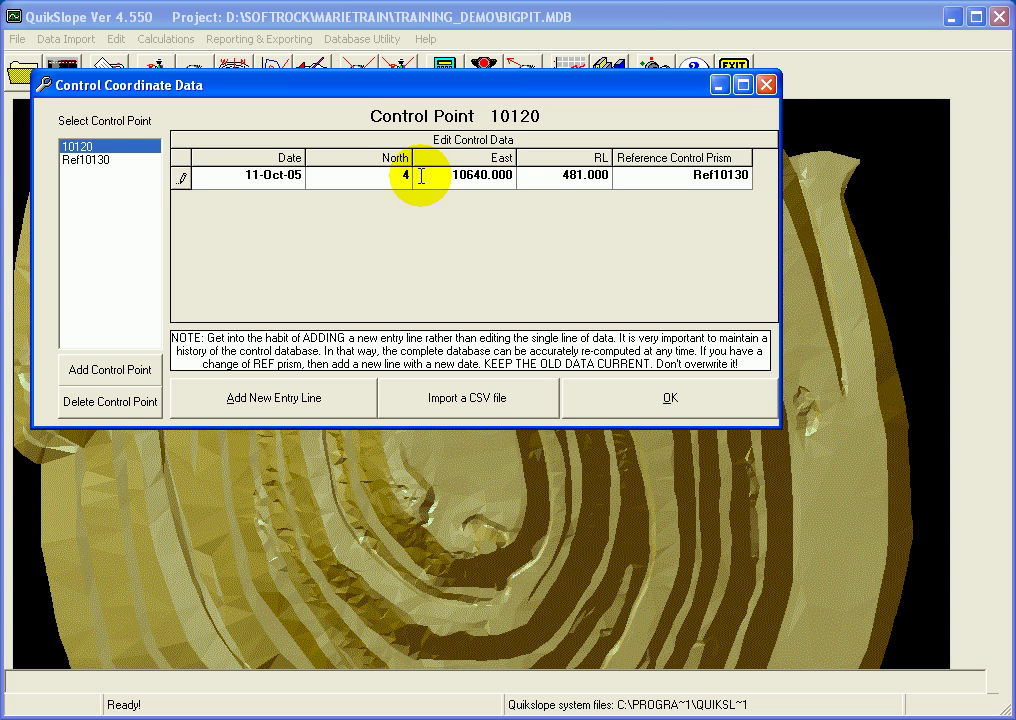
{"action": "type", "text": "4400.000"}
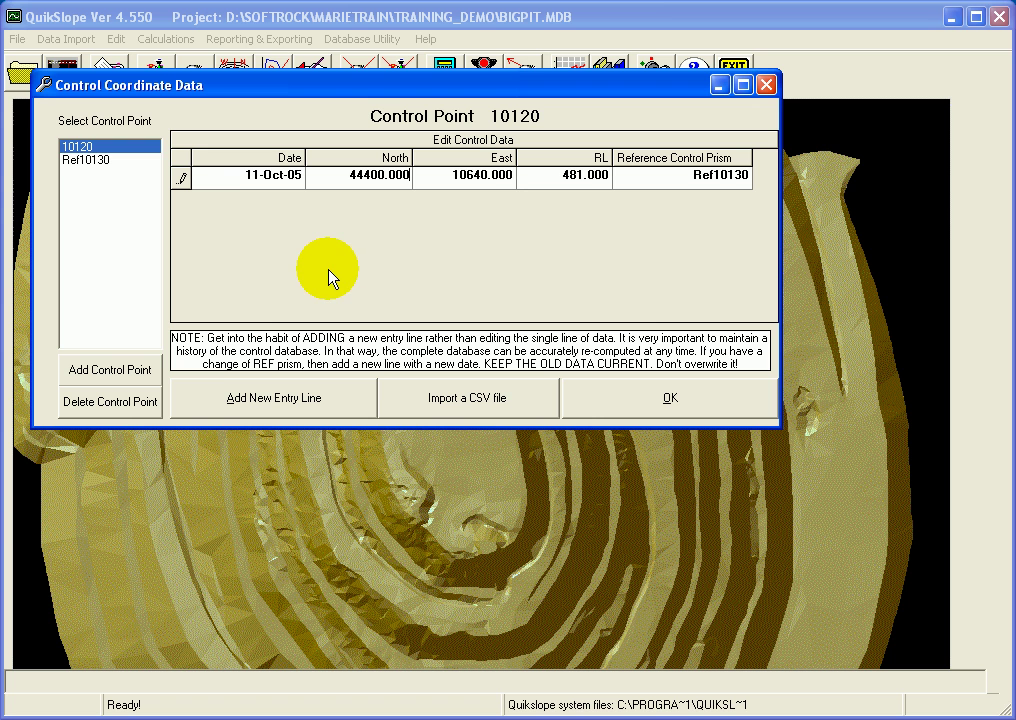
{"action": "left_click", "coordinate": [95, 160]}
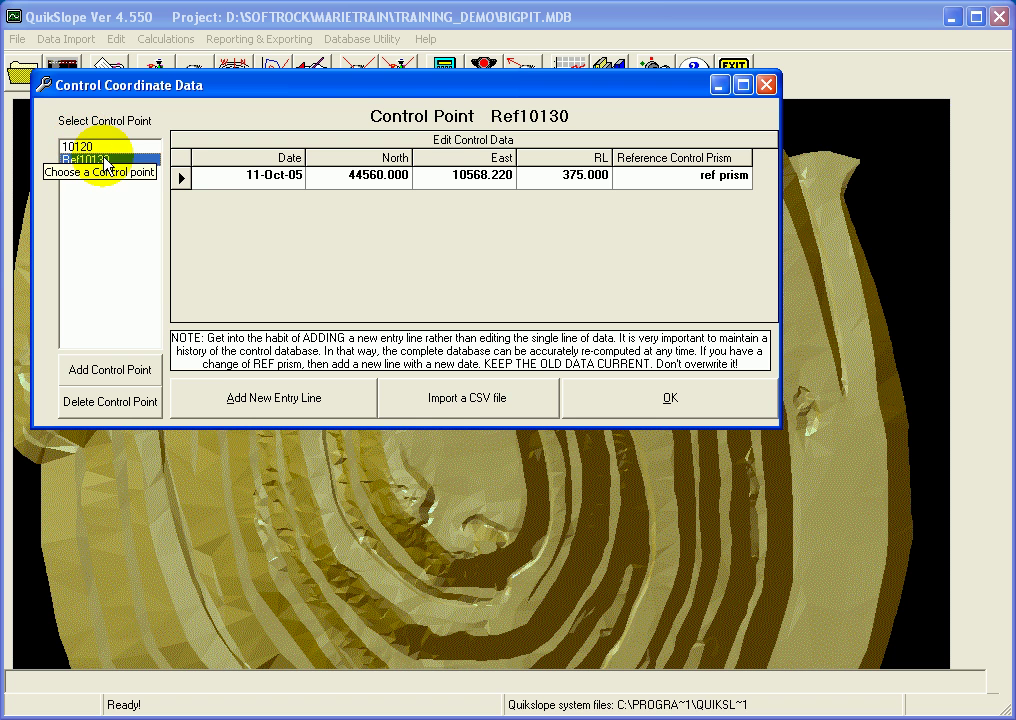
{"action": "left_click", "coordinate": [90, 148]}
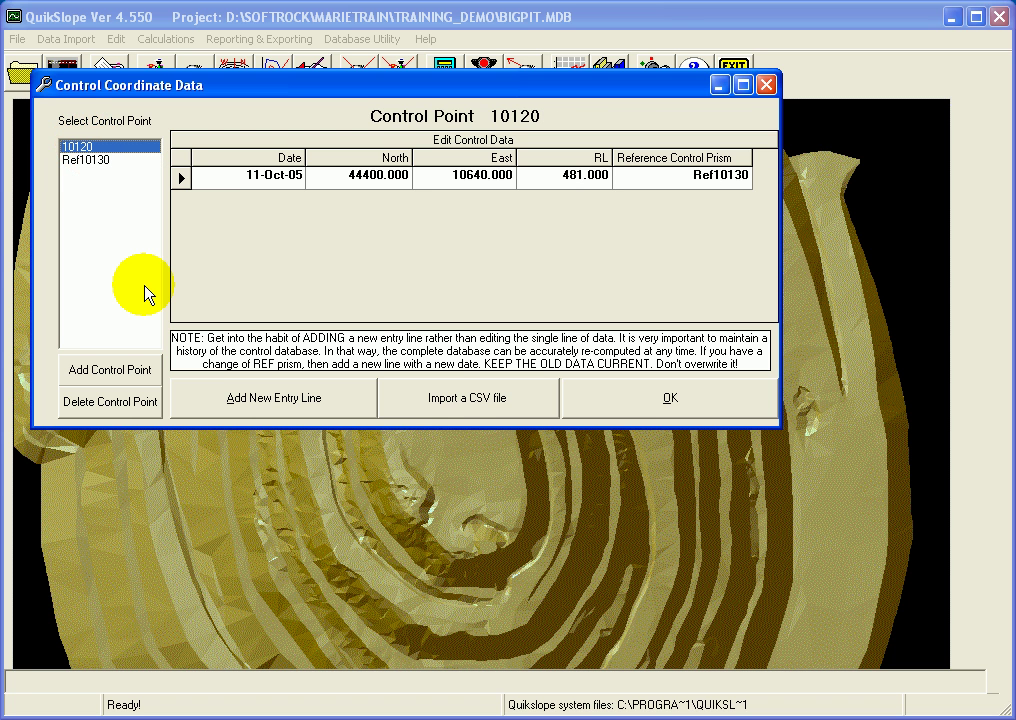
Step: Import control points from the CSV file StationsData.csv in the TrainQuikSlopeRawData folder under Raw_Train_Data
{"action": "left_click", "coordinate": [474, 404]}
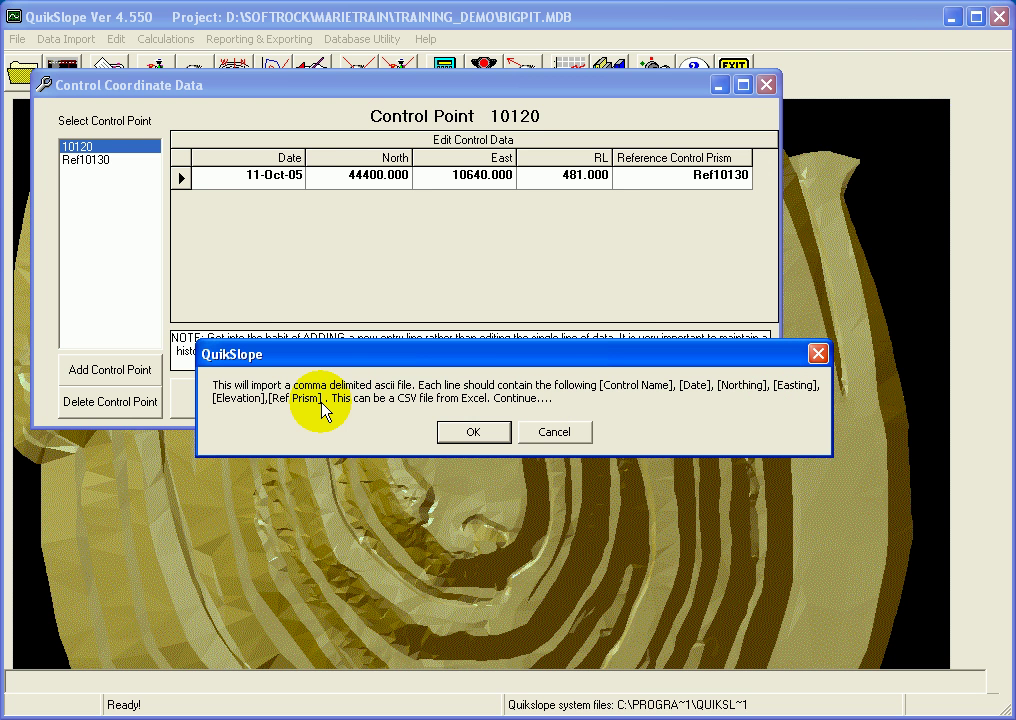
{"action": "left_click", "coordinate": [472, 437]}
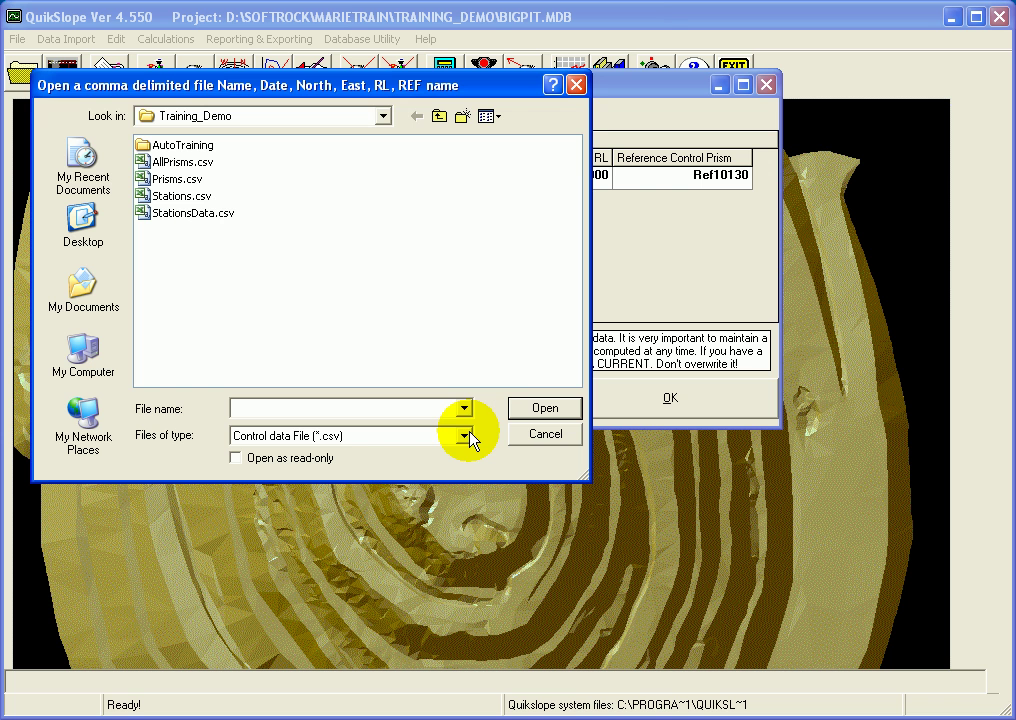
{"action": "left_click", "coordinate": [439, 117]}
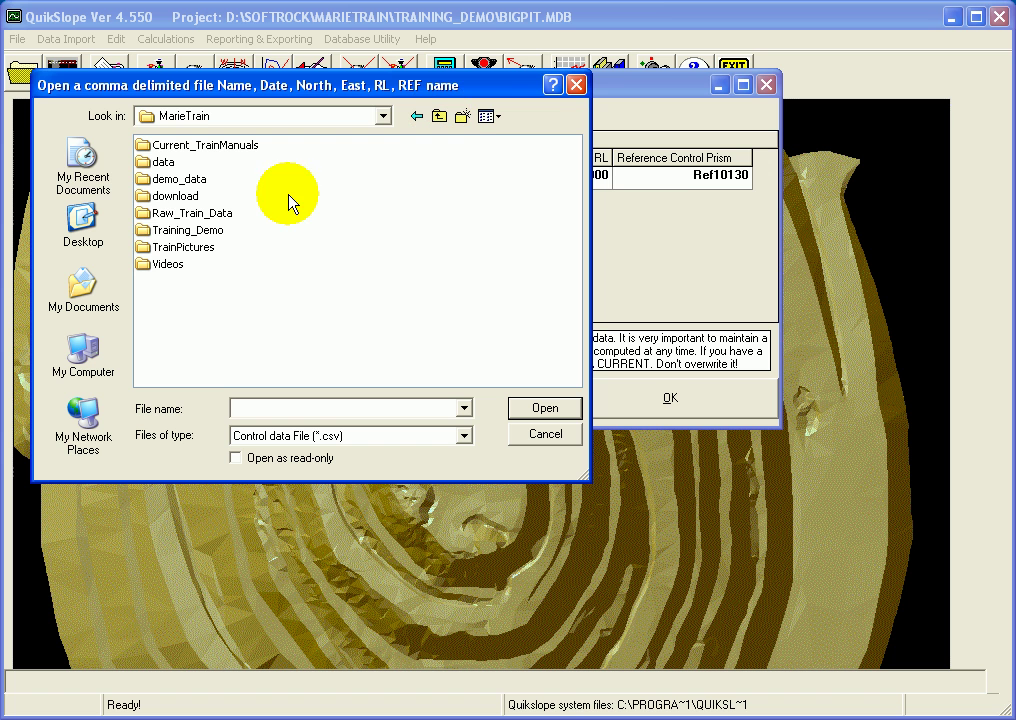
{"action": "left_click", "coordinate": [146, 218]}
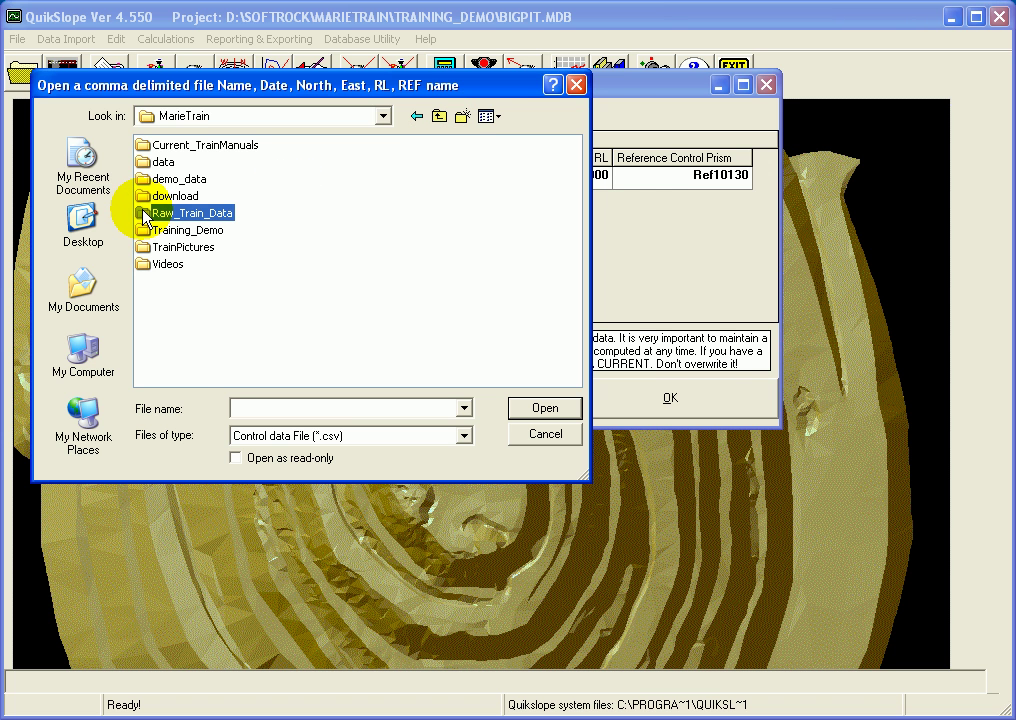
{"action": "right_click", "coordinate": [146, 218]}
{"action": "left_click", "coordinate": [160, 219]}
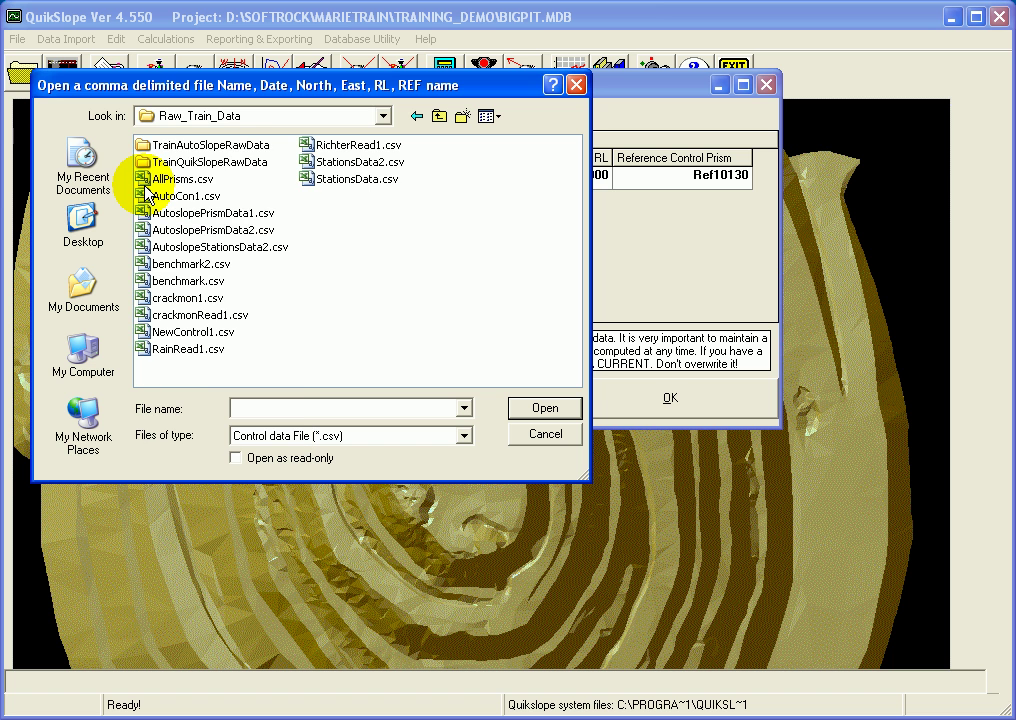
{"action": "left_click", "coordinate": [147, 163]}
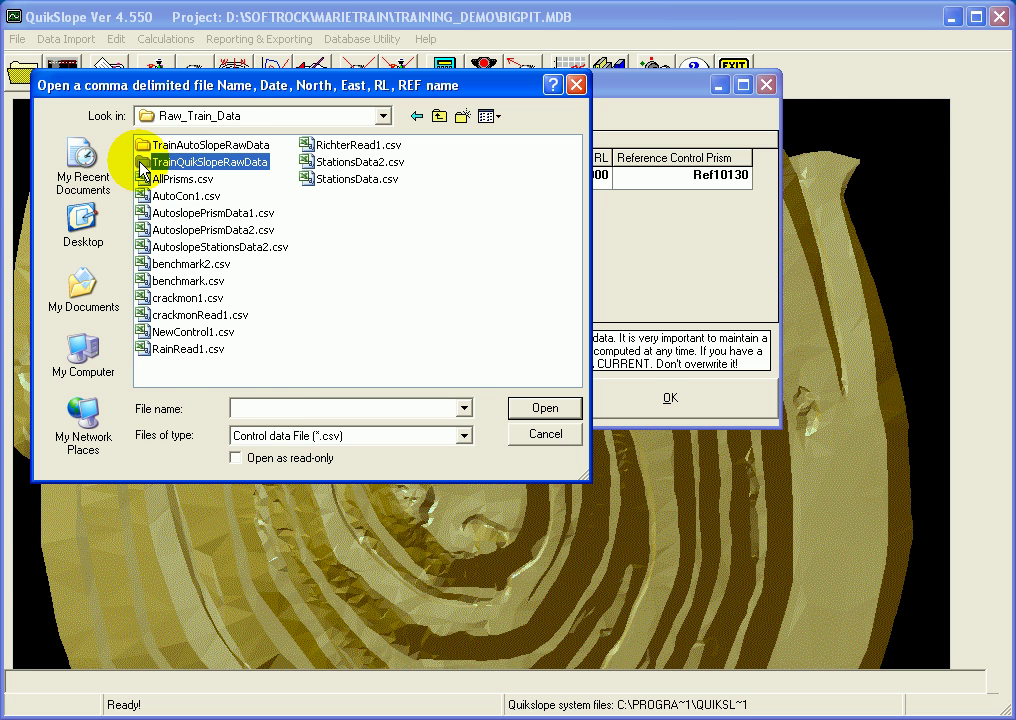
{"action": "right_click", "coordinate": [146, 165]}
{"action": "left_click", "coordinate": [170, 176]}
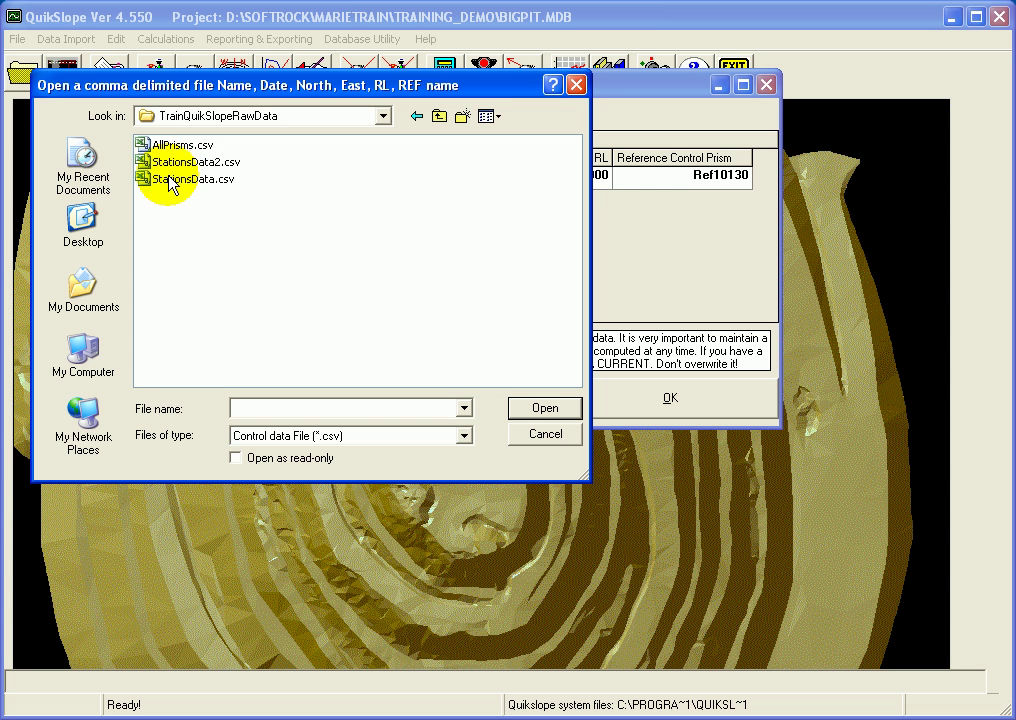
{"action": "left_click", "coordinate": [168, 177]}
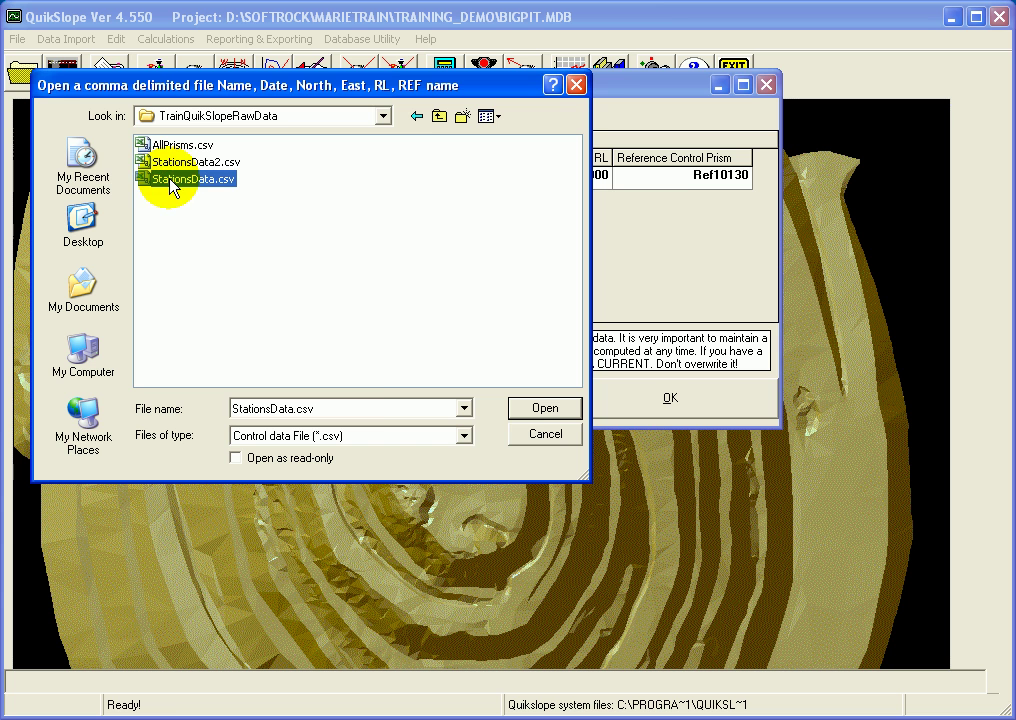
{"action": "left_click", "coordinate": [540, 410]}
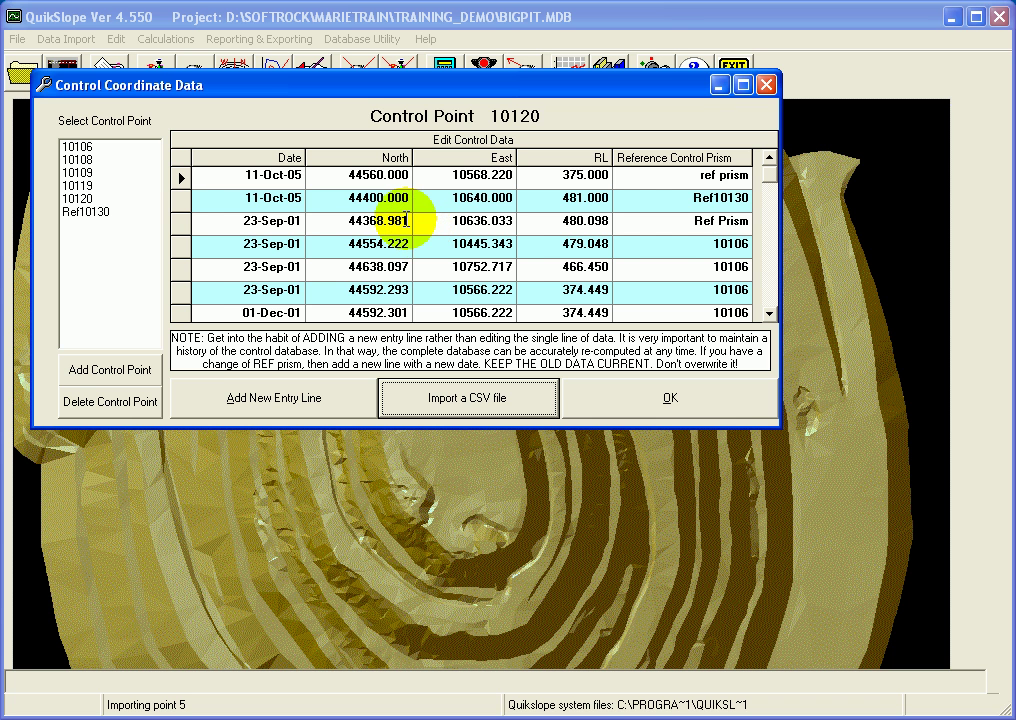
Step: Examine the imported control entries, comparing the dates and North coordinates recorded for control point 10119
{"action": "left_click", "coordinate": [324, 243]}
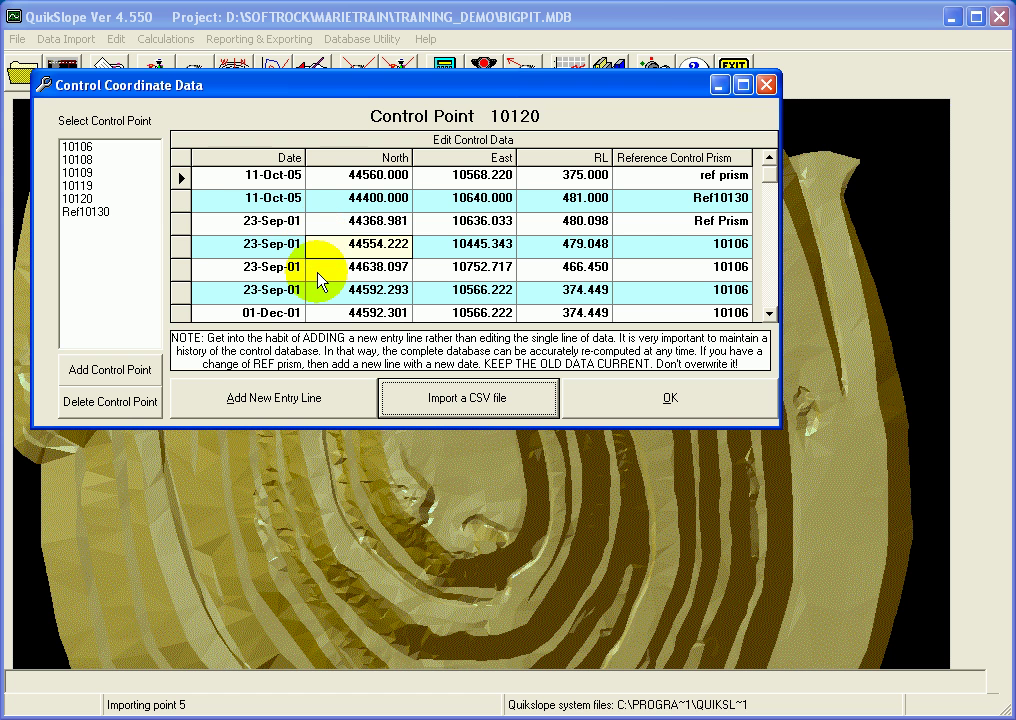
{"action": "left_click", "coordinate": [116, 187]}
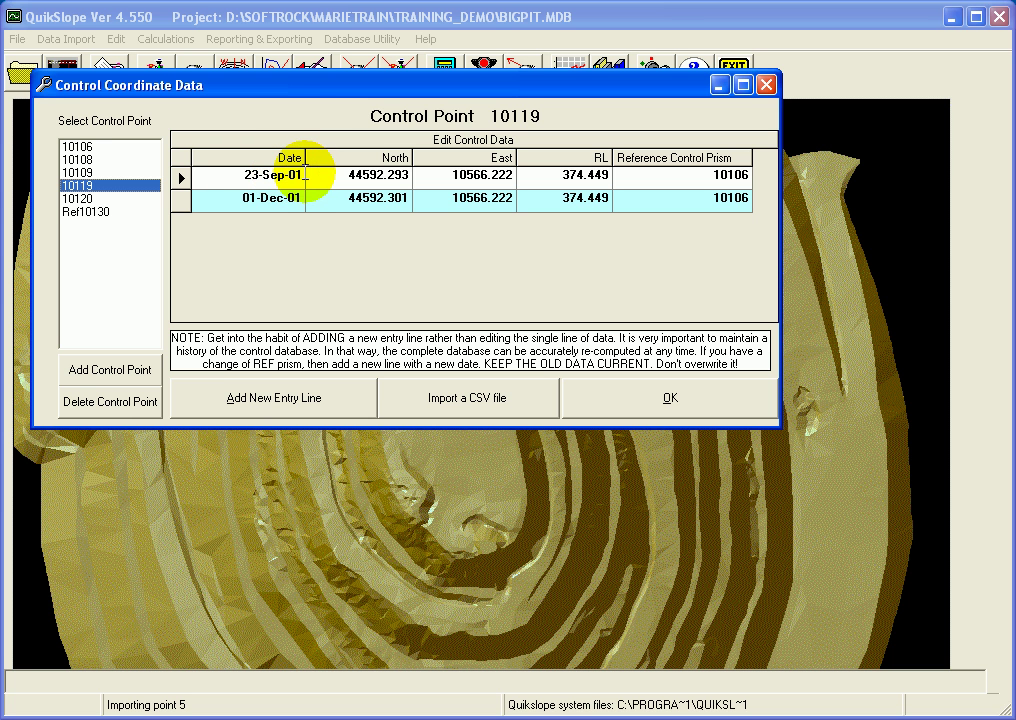
{"action": "left_click", "coordinate": [235, 201]}
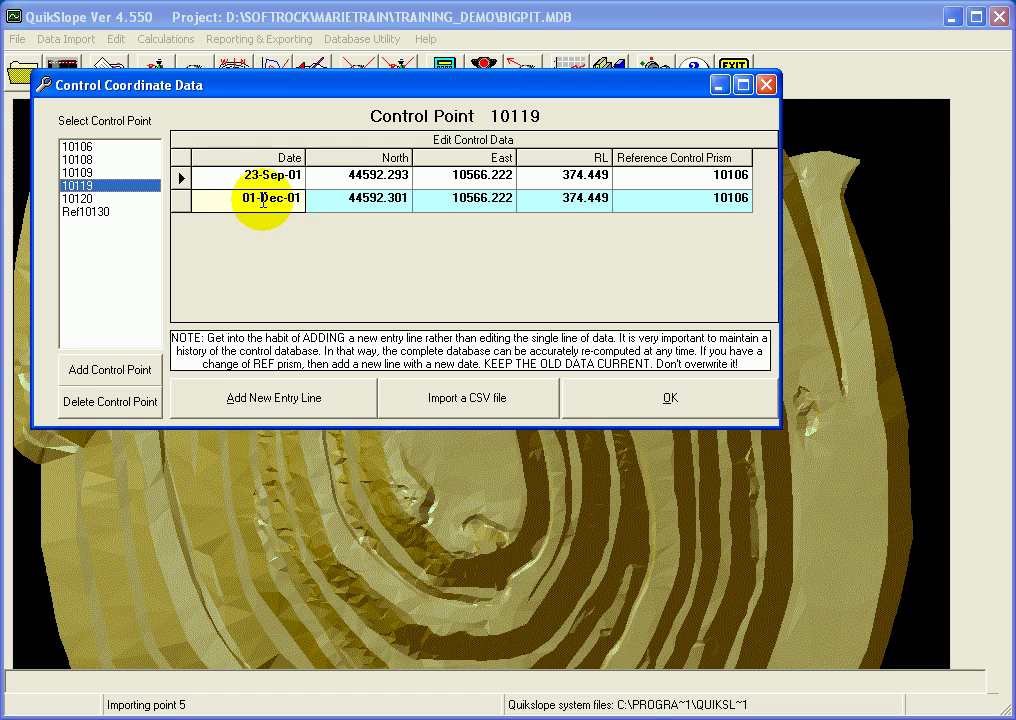
{"action": "left_click", "coordinate": [375, 198]}
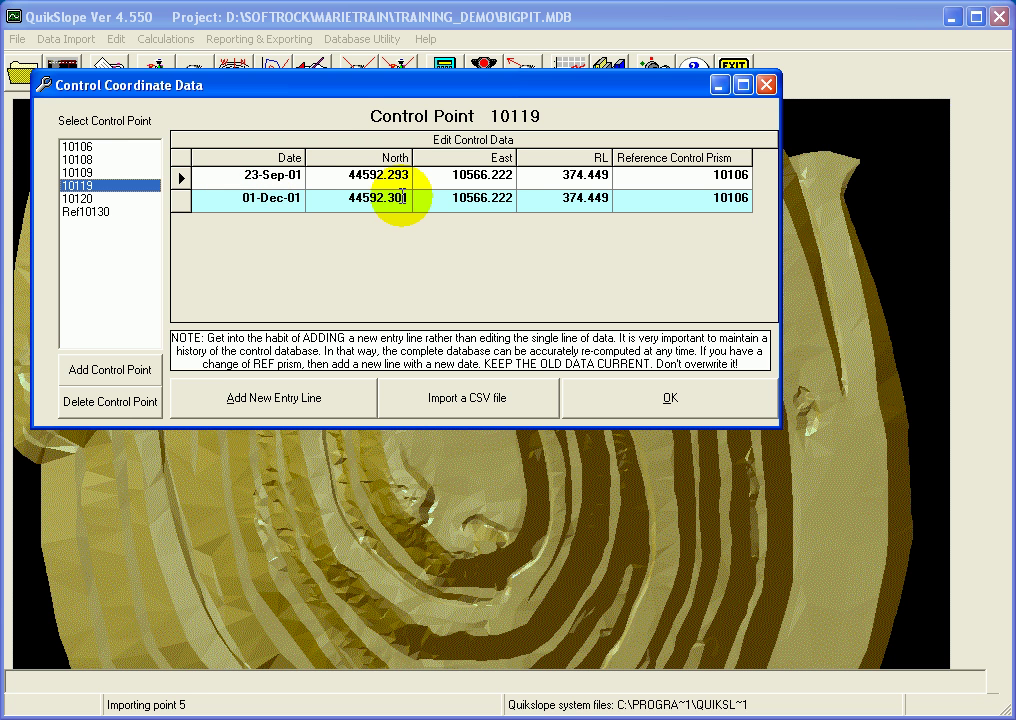
{"action": "left_click", "coordinate": [394, 197]}
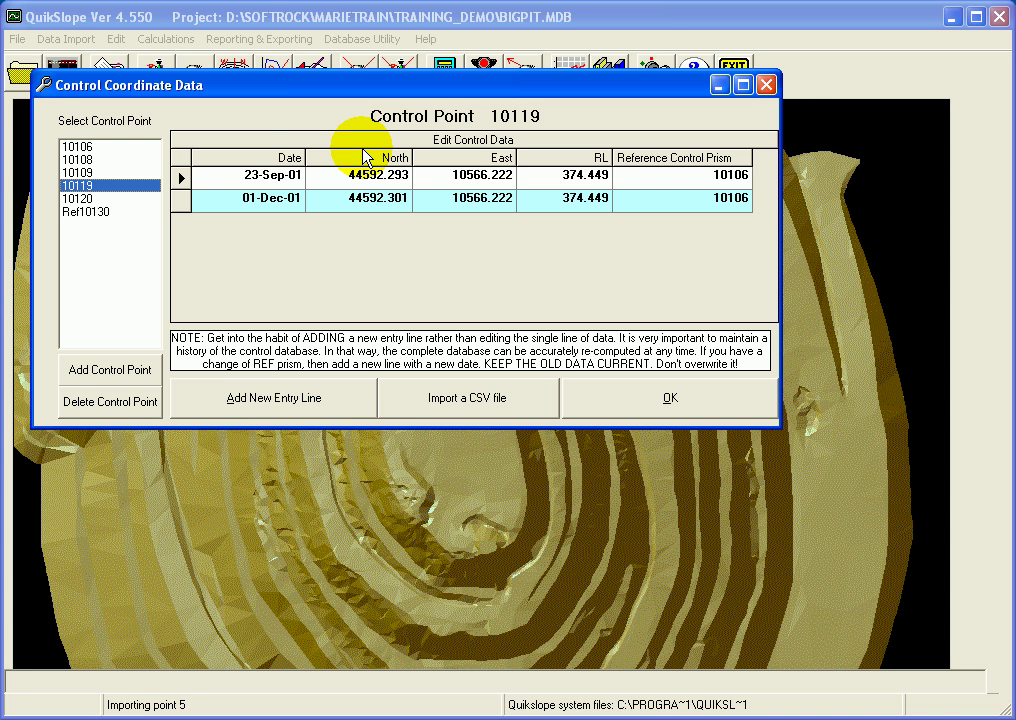
{"action": "left_click", "coordinate": [225, 197]}
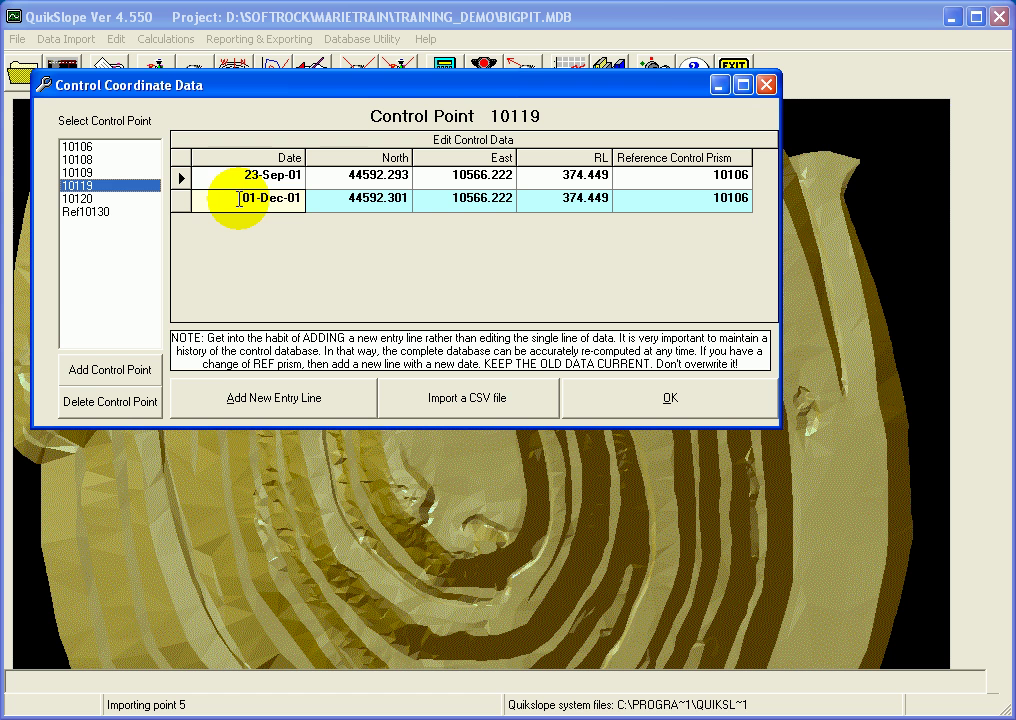
{"action": "left_click", "coordinate": [90, 199]}
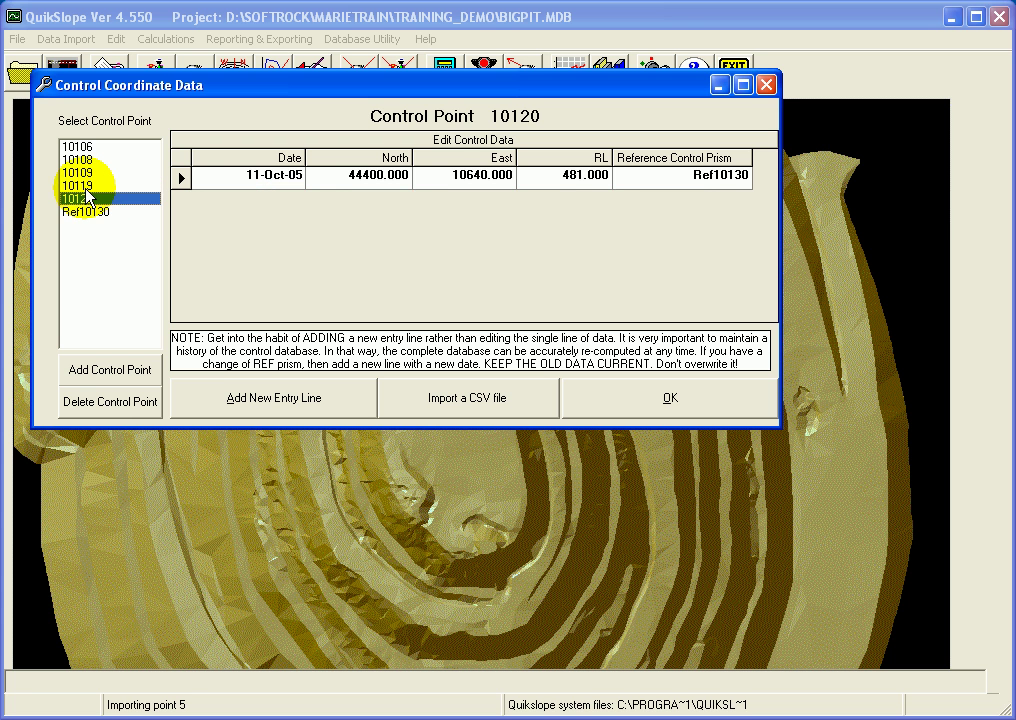
{"action": "left_click", "coordinate": [105, 400]}
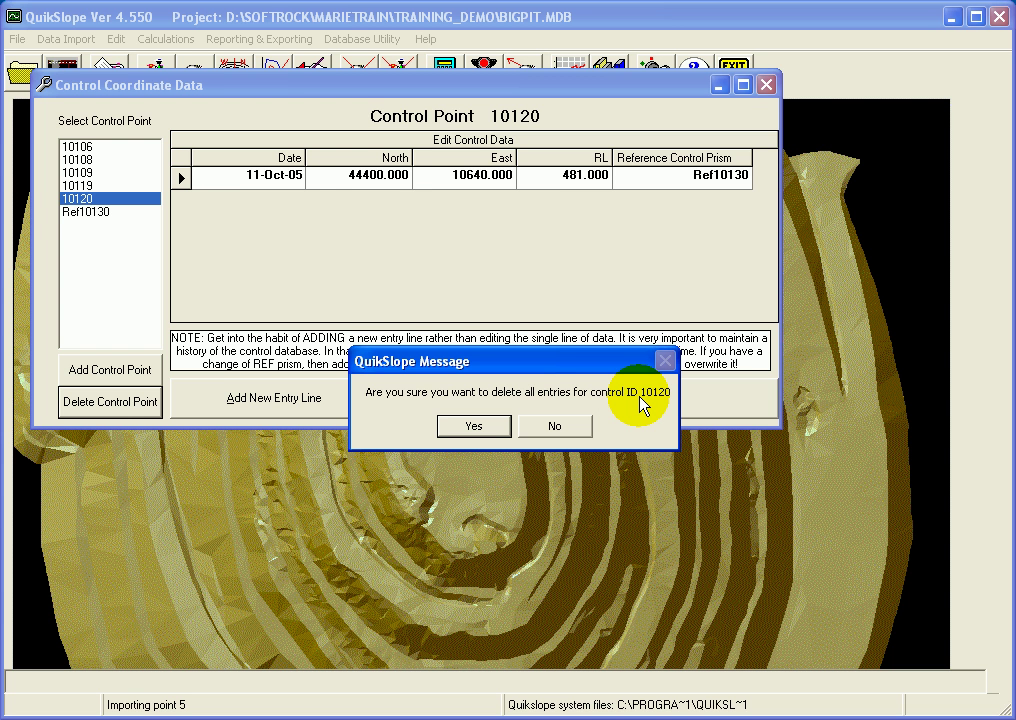
{"action": "left_click", "coordinate": [532, 430]}
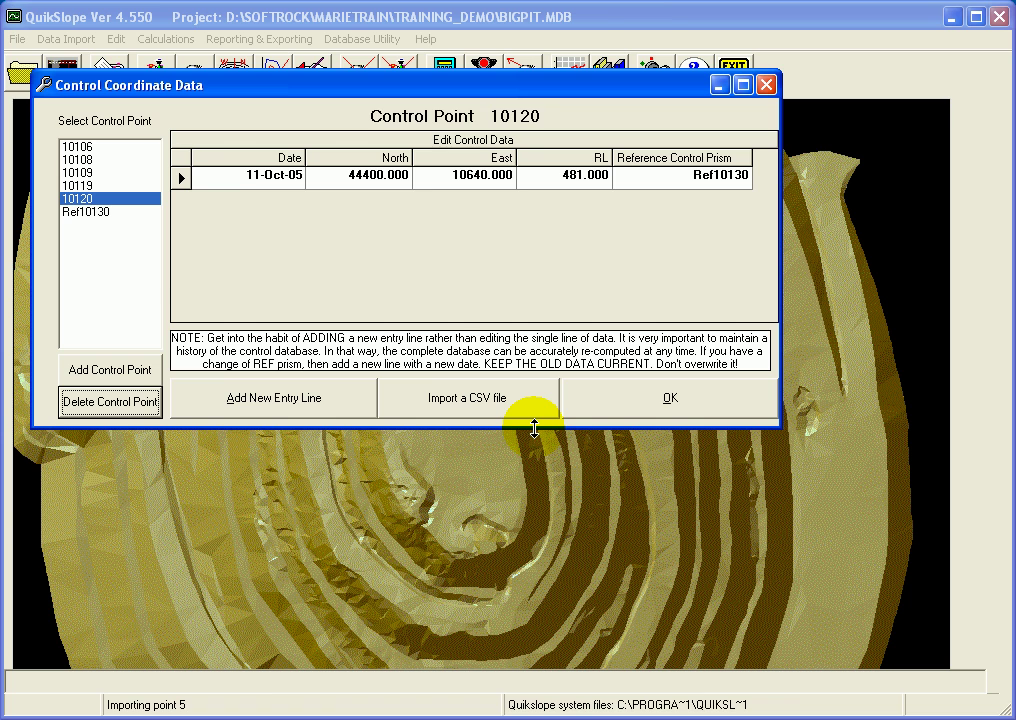